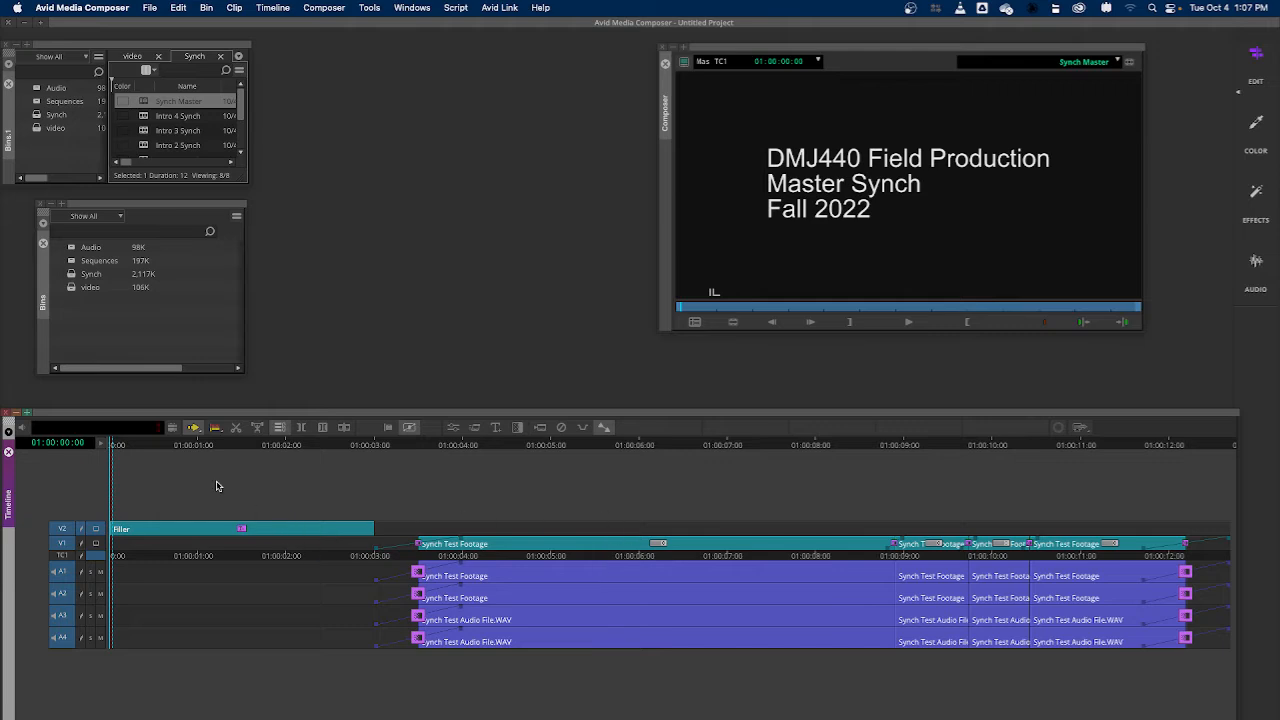
Step: Start a file export of the Synch Master sequence and move the export dialog clear of the preview
left_click_drag(113, 444, 4, 512)
left_click(149, 8)
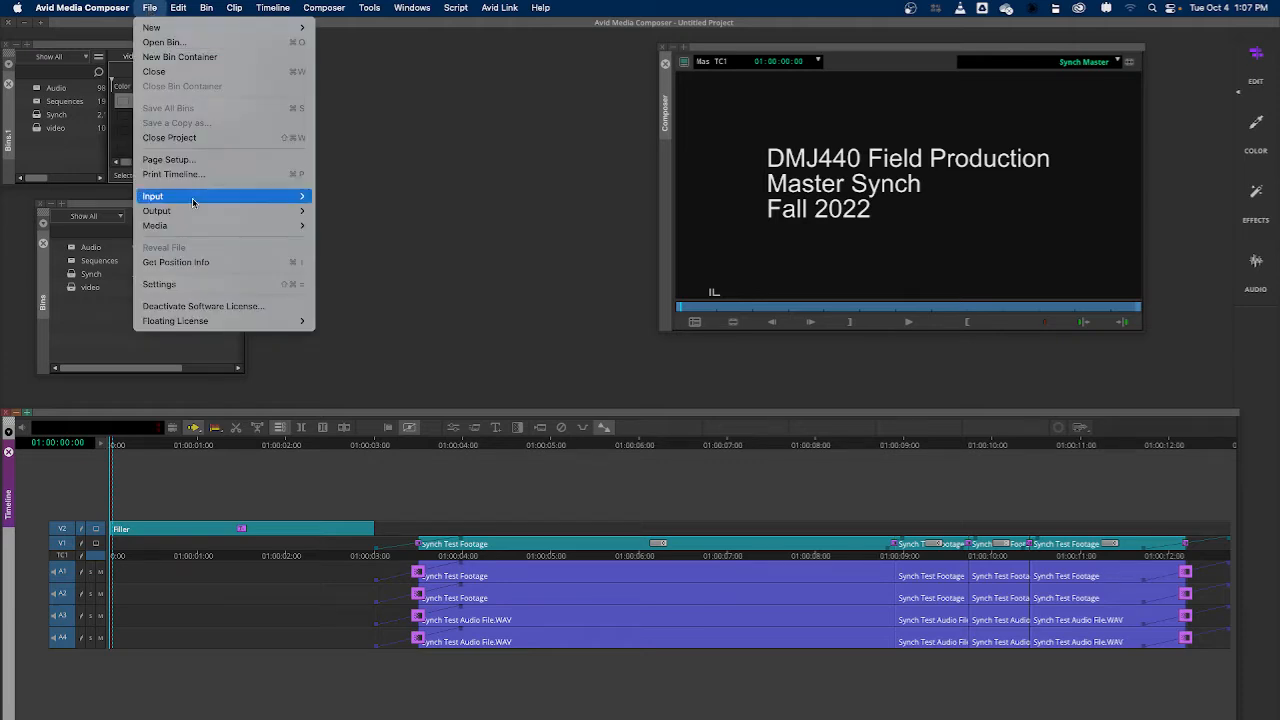
mouse_move(201, 217)
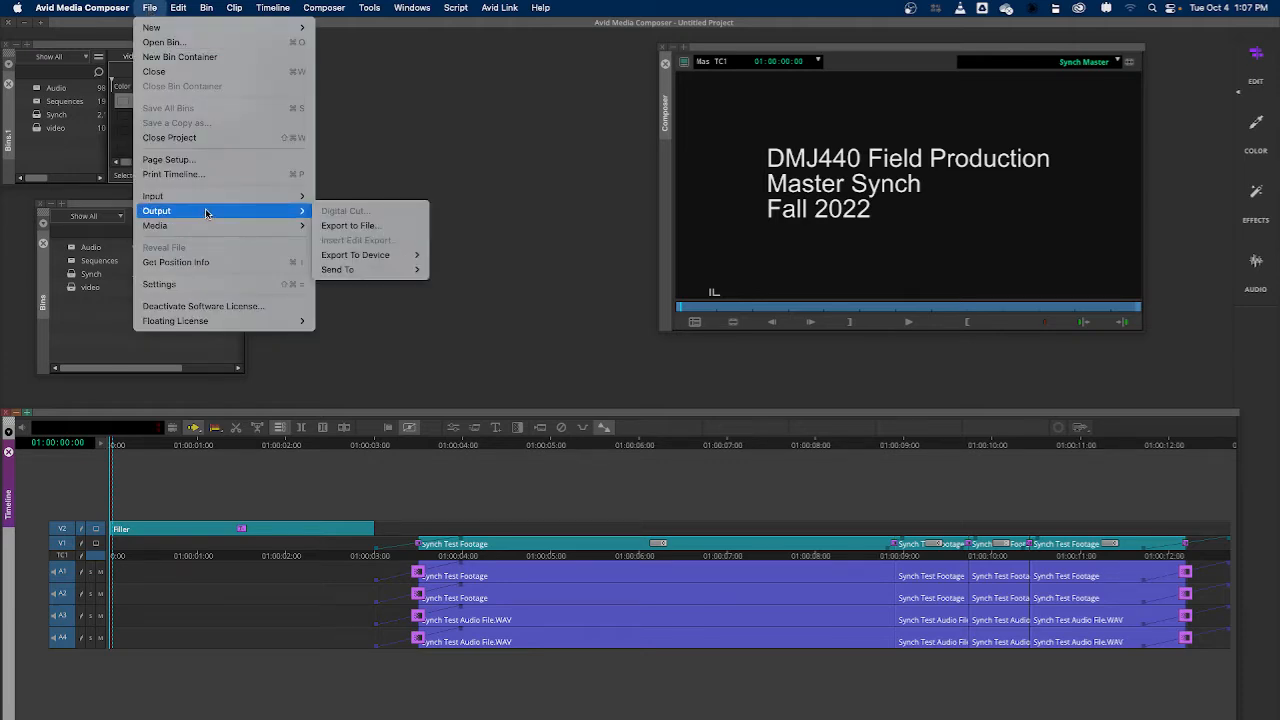
left_click(337, 227)
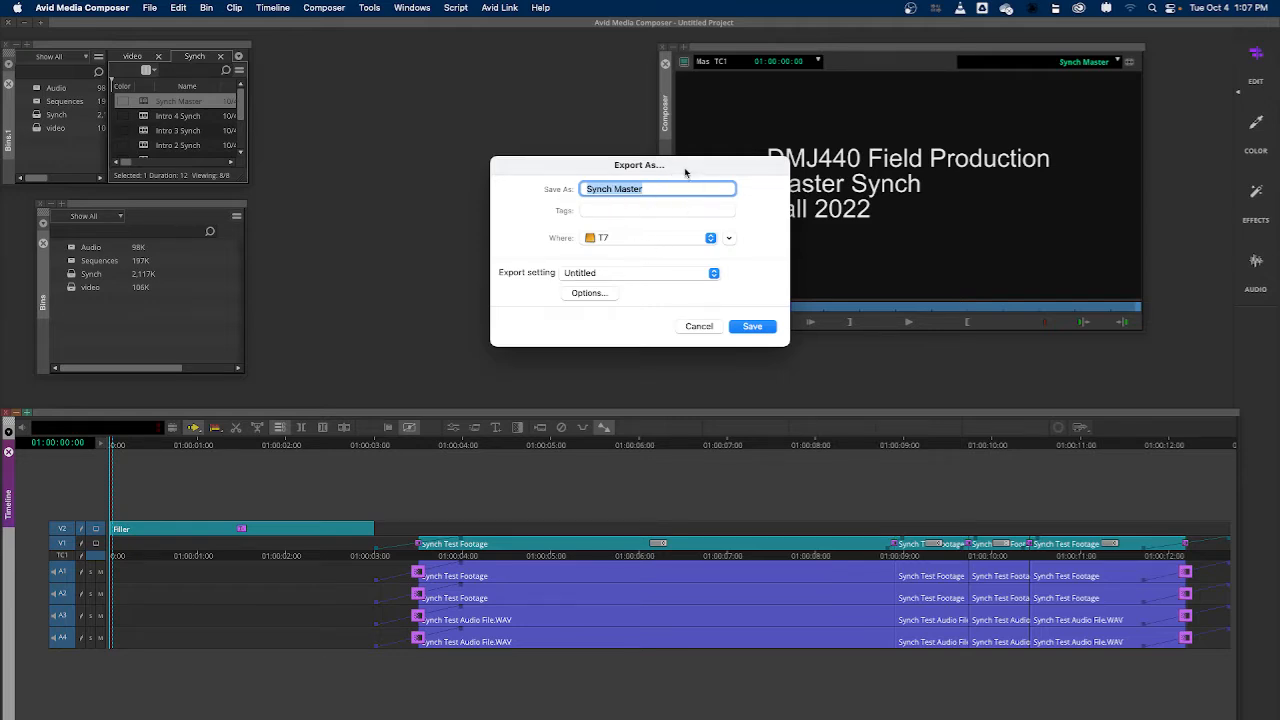
left_click_drag(685, 172, 500, 115)
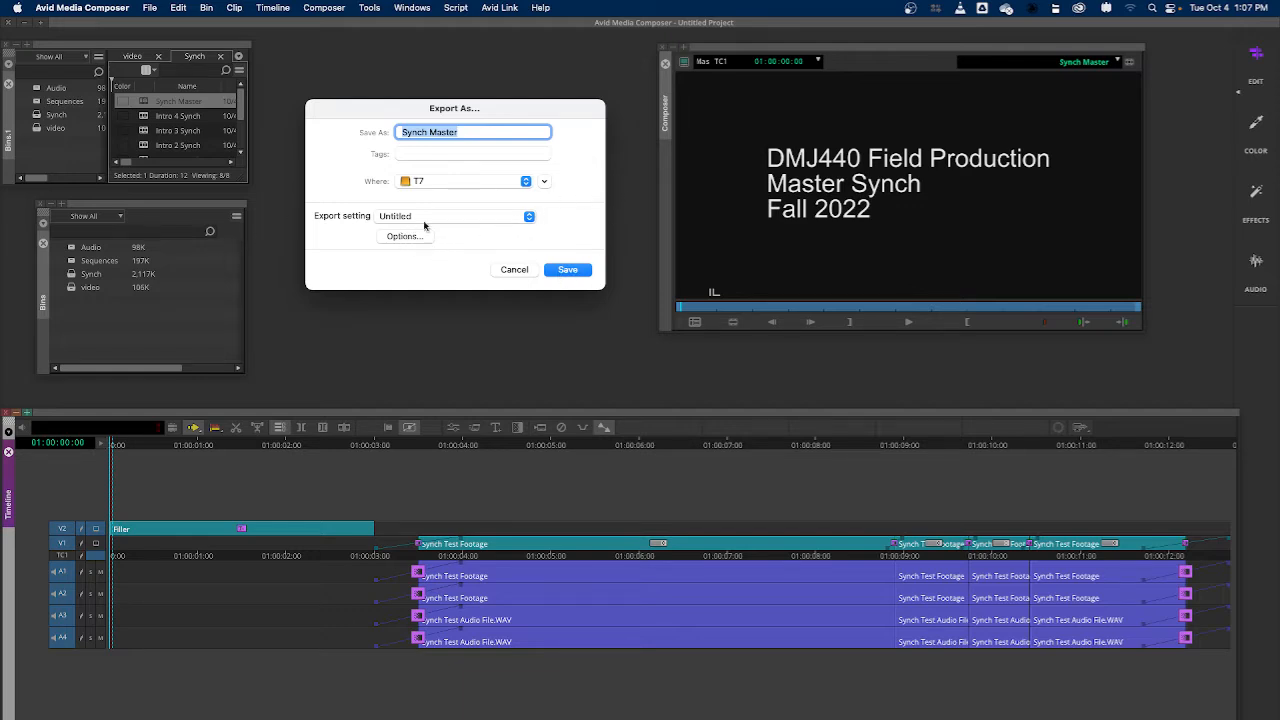
Step: Choose Send To QT Movie as the export setting
left_click(529, 217)
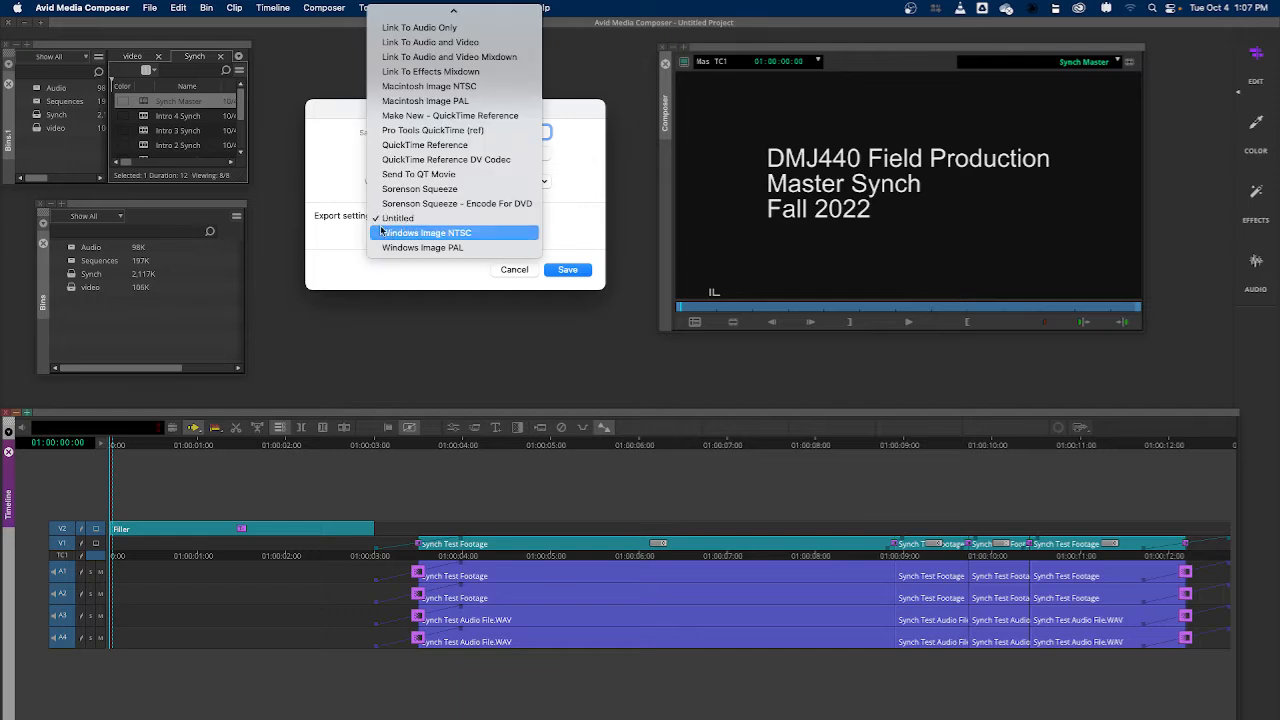
left_click(563, 225)
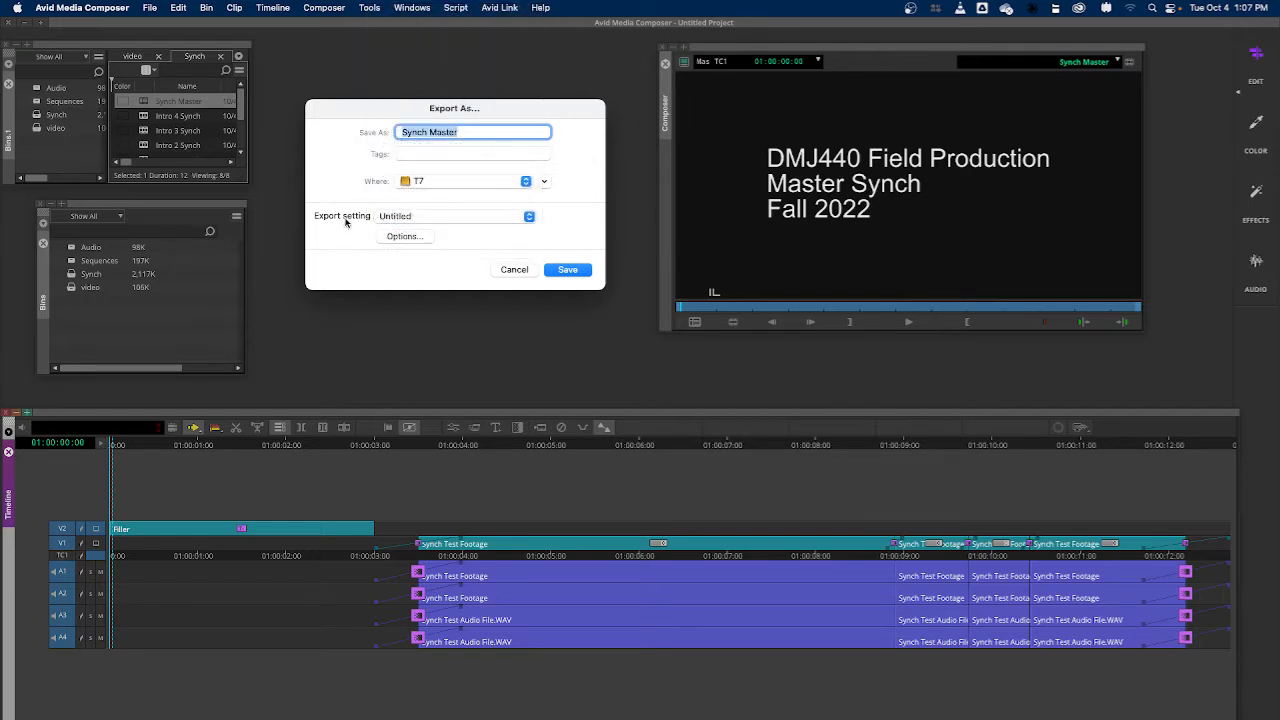
left_click(530, 219)
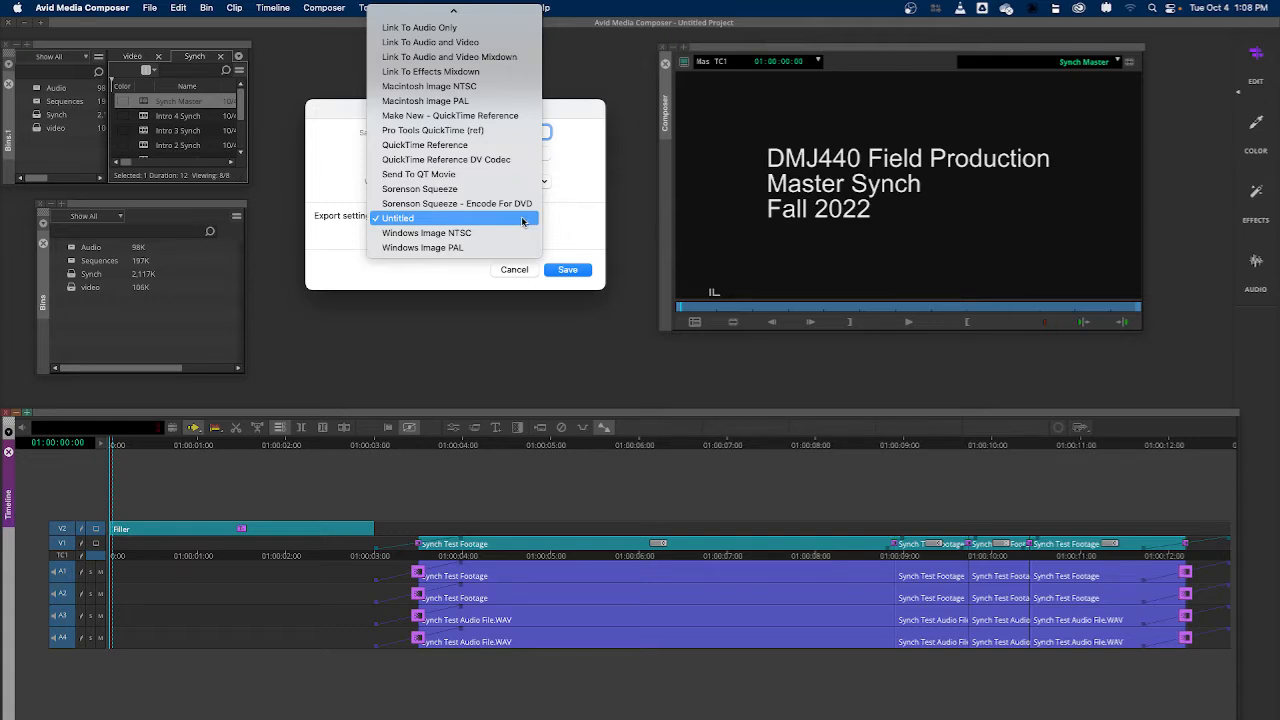
left_click(433, 174)
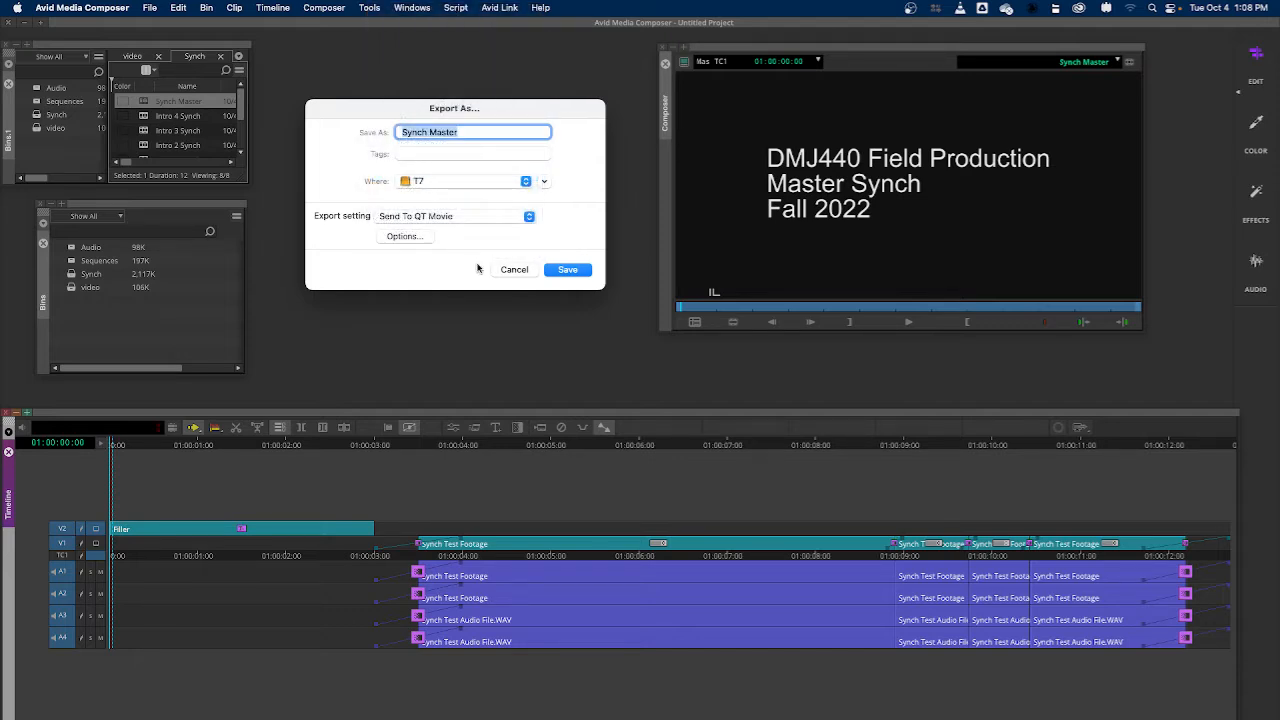
Step: In the export options, set the export format to MP4 and exclude inactive audio tracks
left_click(402, 237)
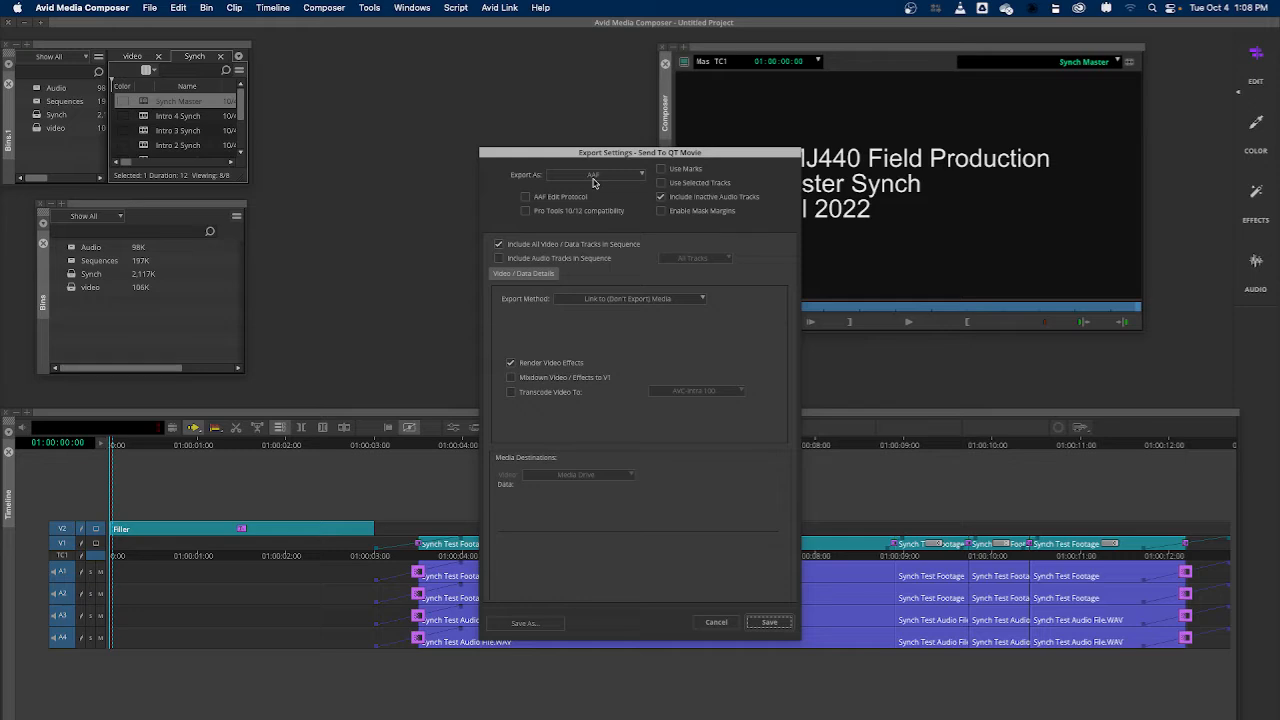
left_click(599, 176)
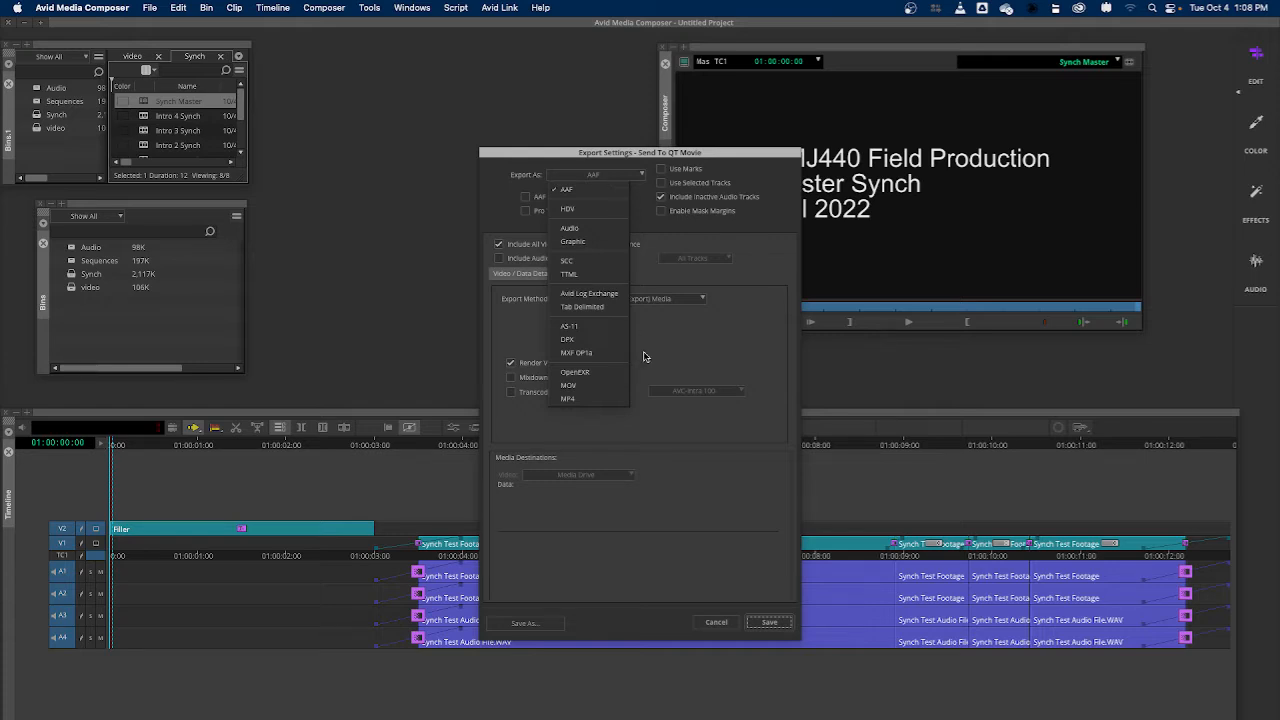
left_click(568, 400)
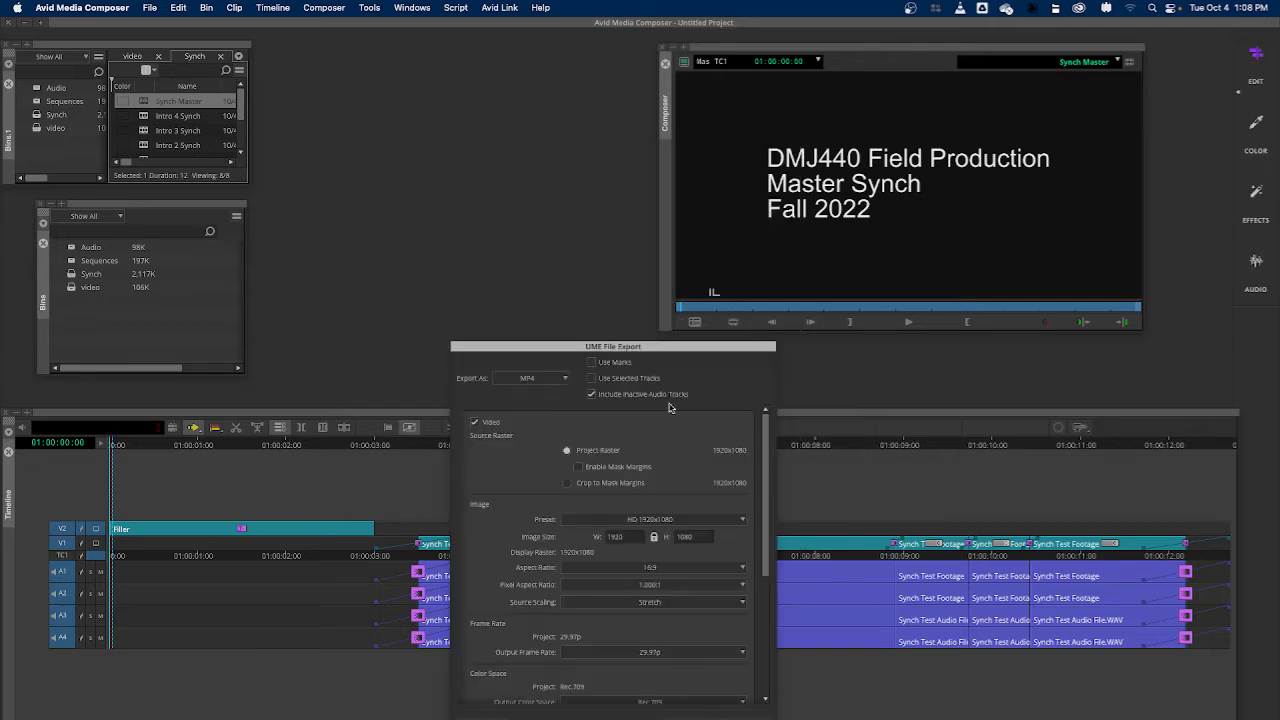
left_click_drag(612, 352, 500, 50)
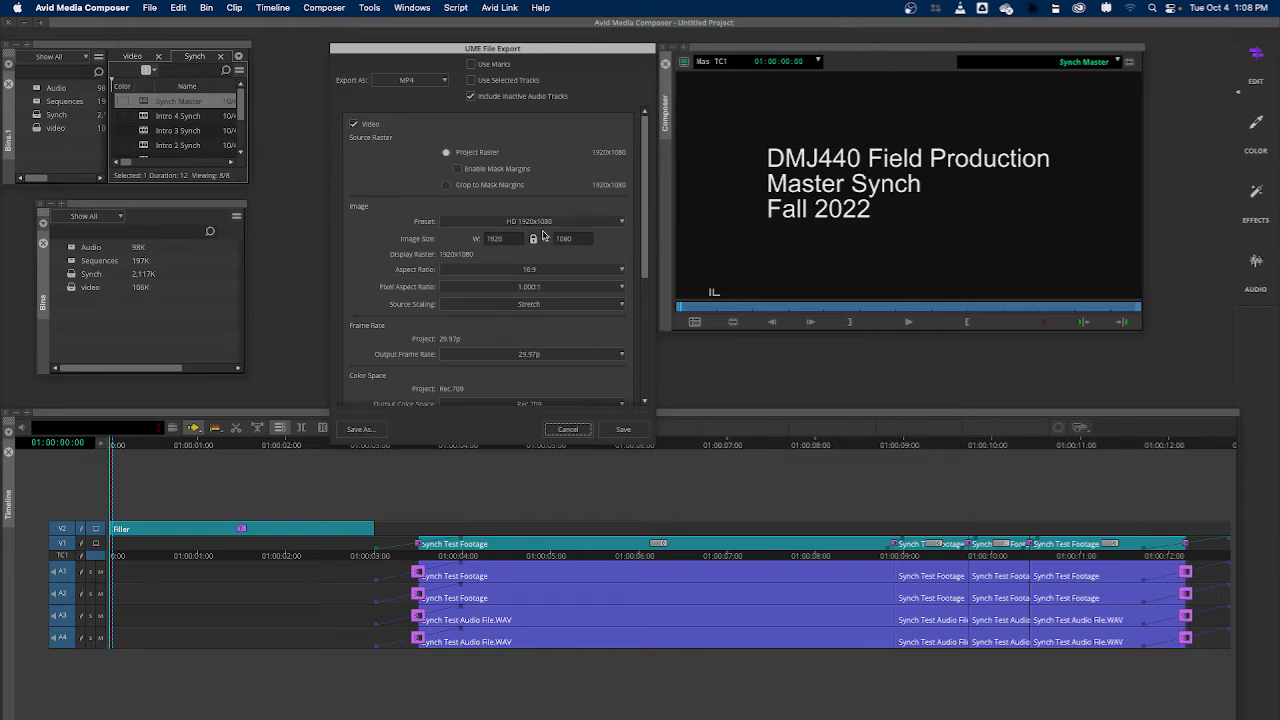
left_click(471, 97)
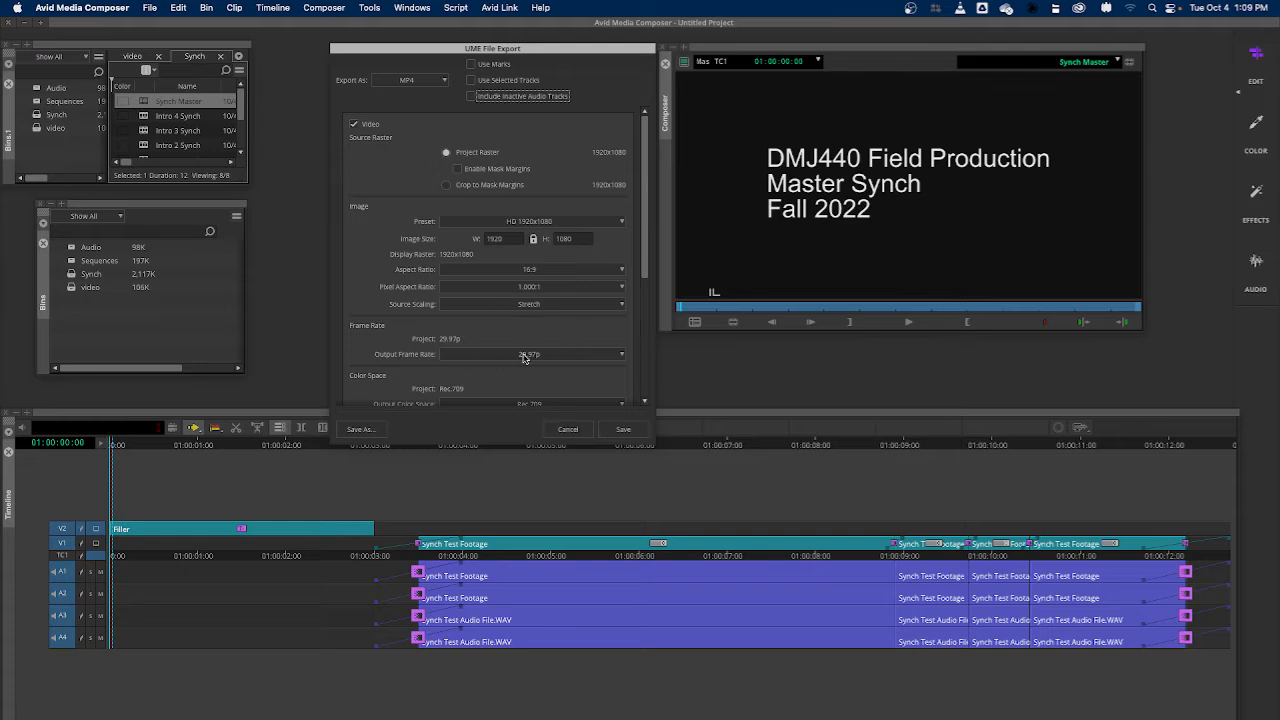
Step: Set the video compression's color depth to 10 bit
scroll(577, 331, "down", 5)
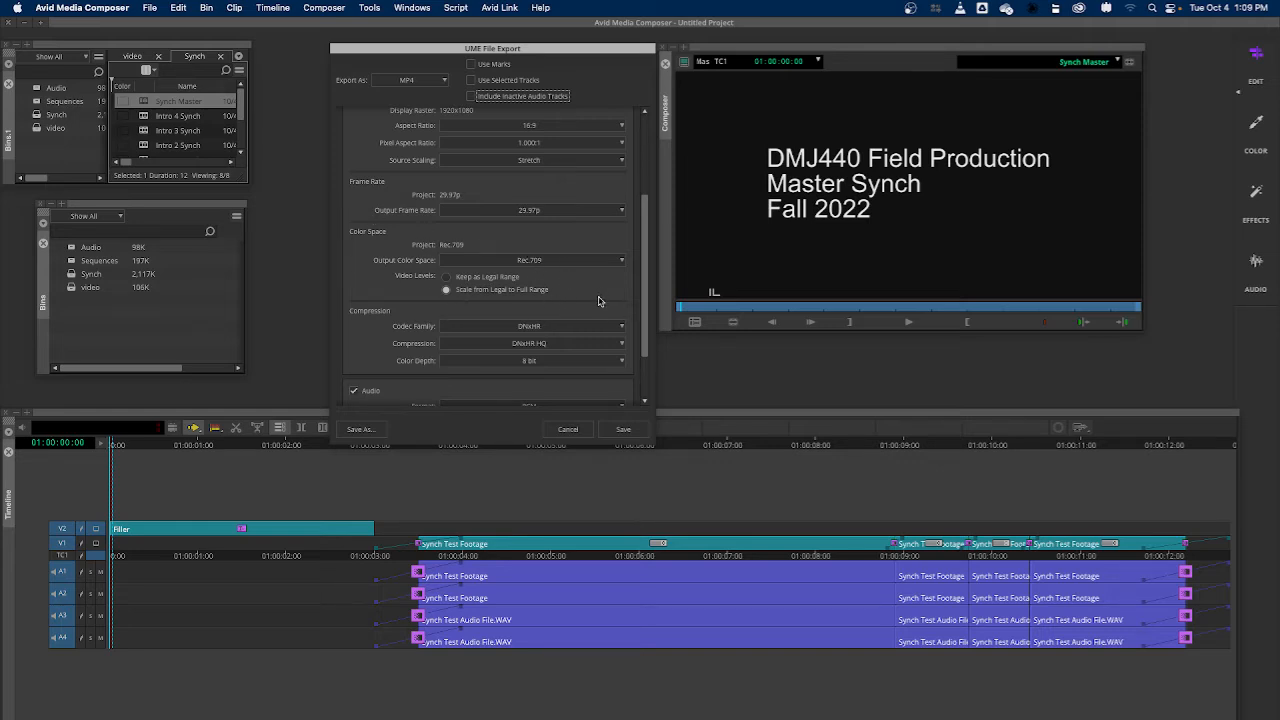
scroll(598, 301, "down", 4)
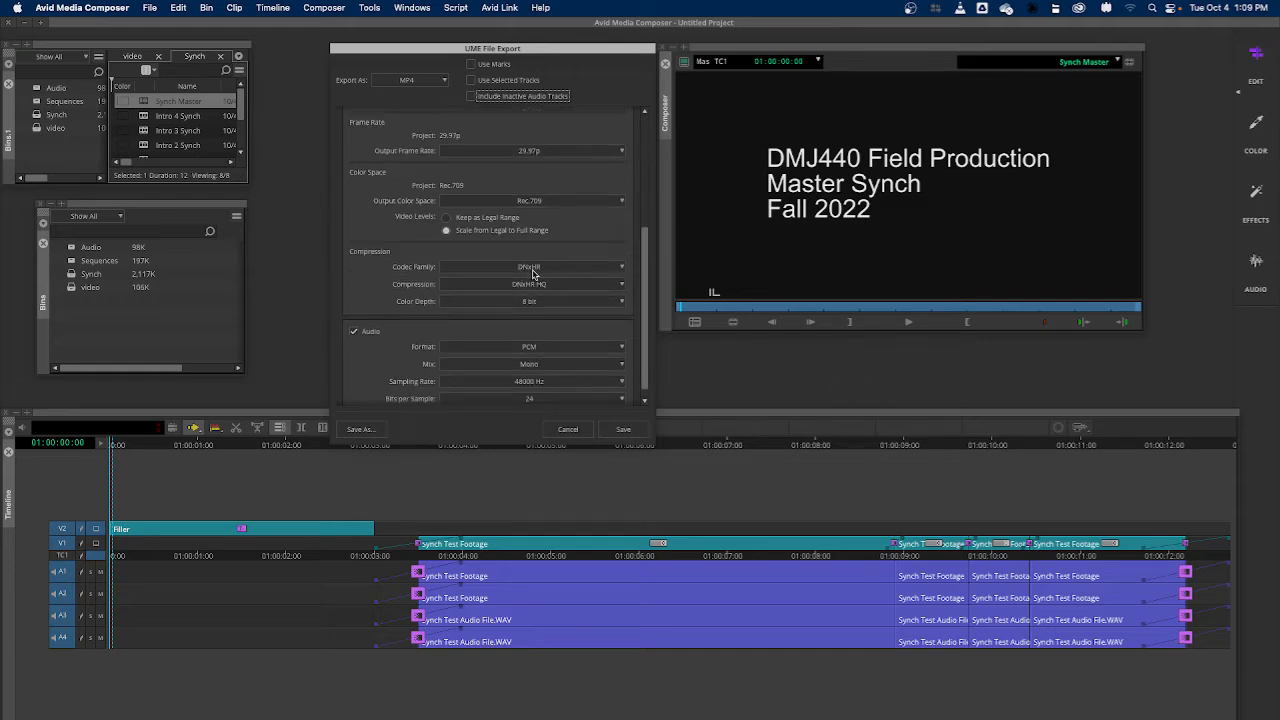
scroll(567, 314, "down", 1)
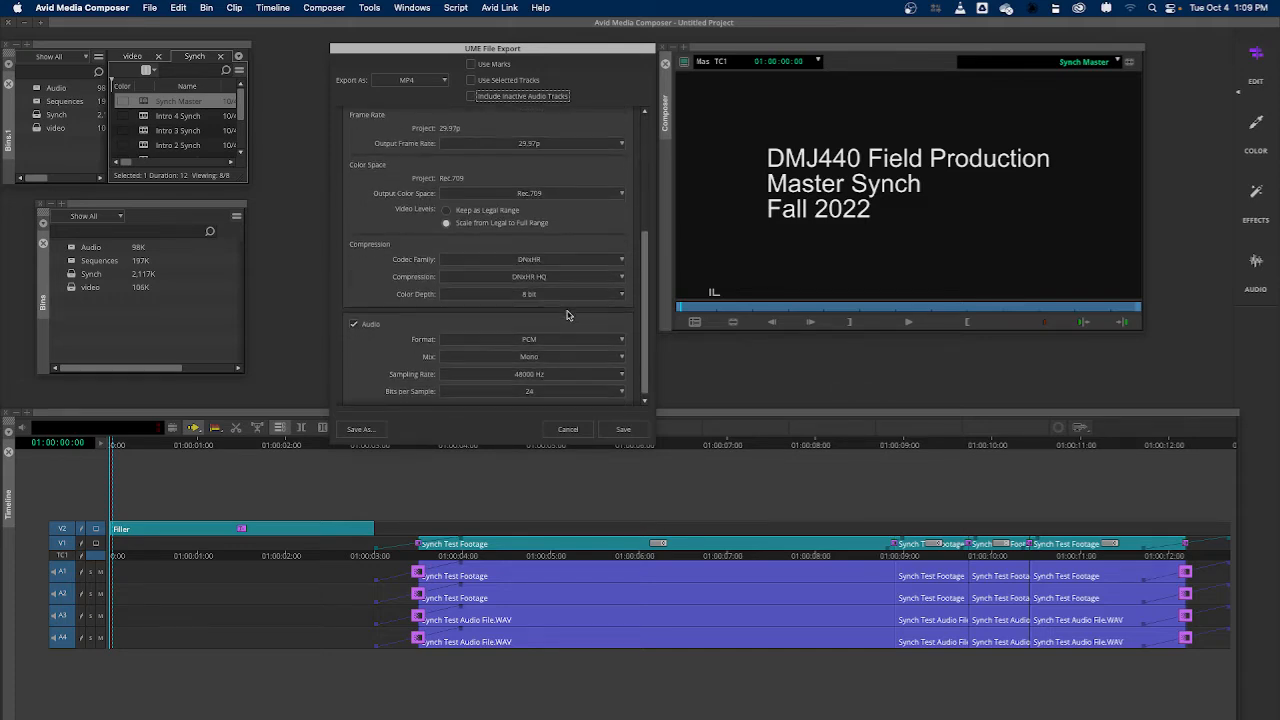
left_click(530, 290)
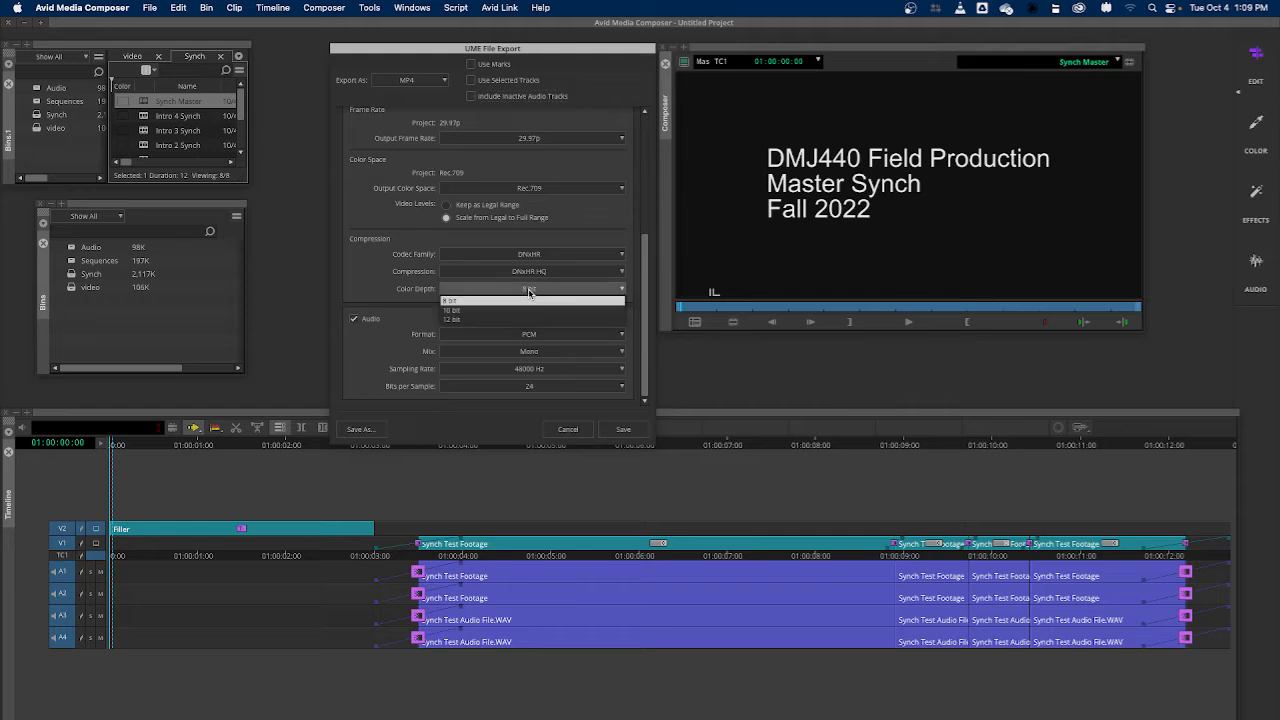
left_click(497, 310)
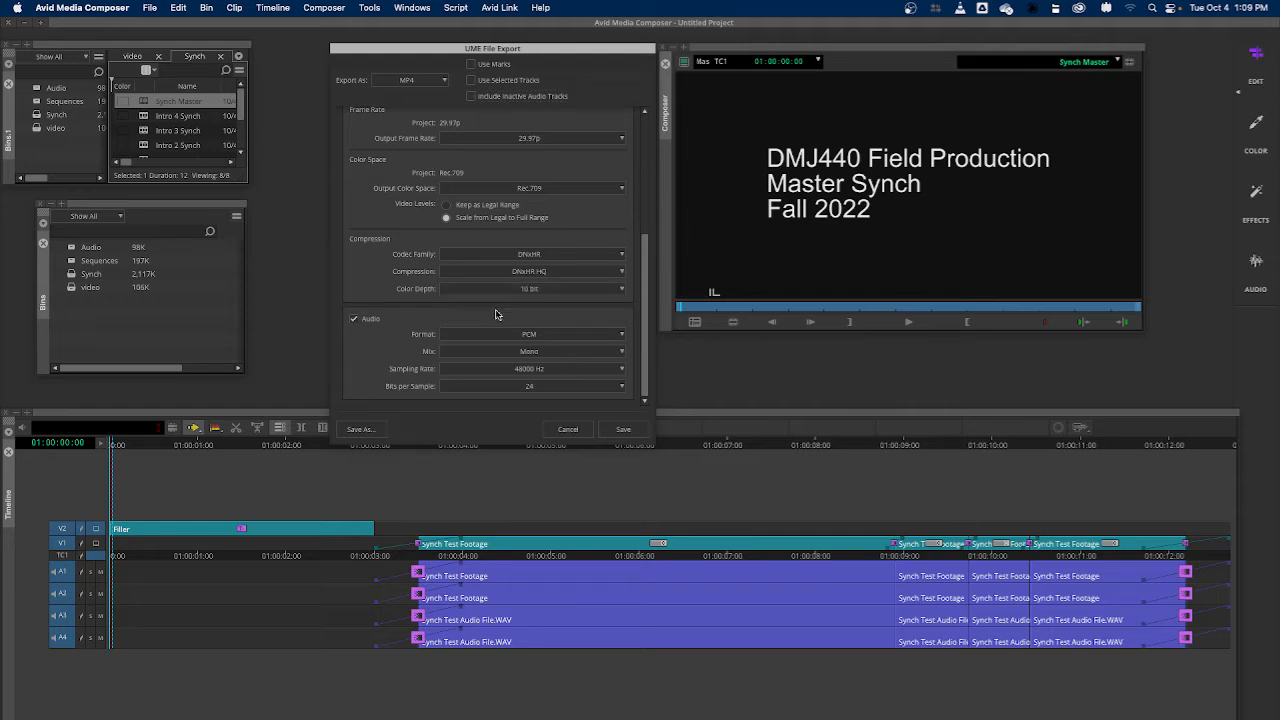
Step: Set the export's audio mix to Stereo, keeping PCM as the audio format
left_click(552, 356)
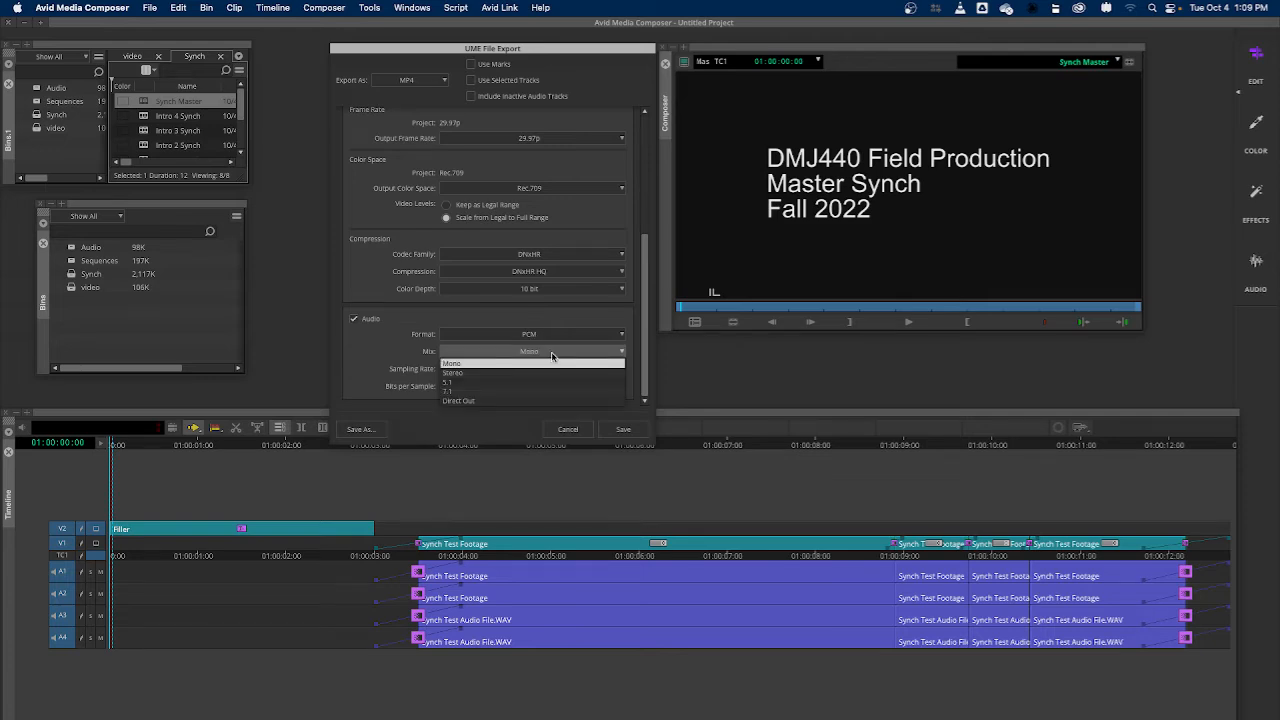
left_click(463, 376)
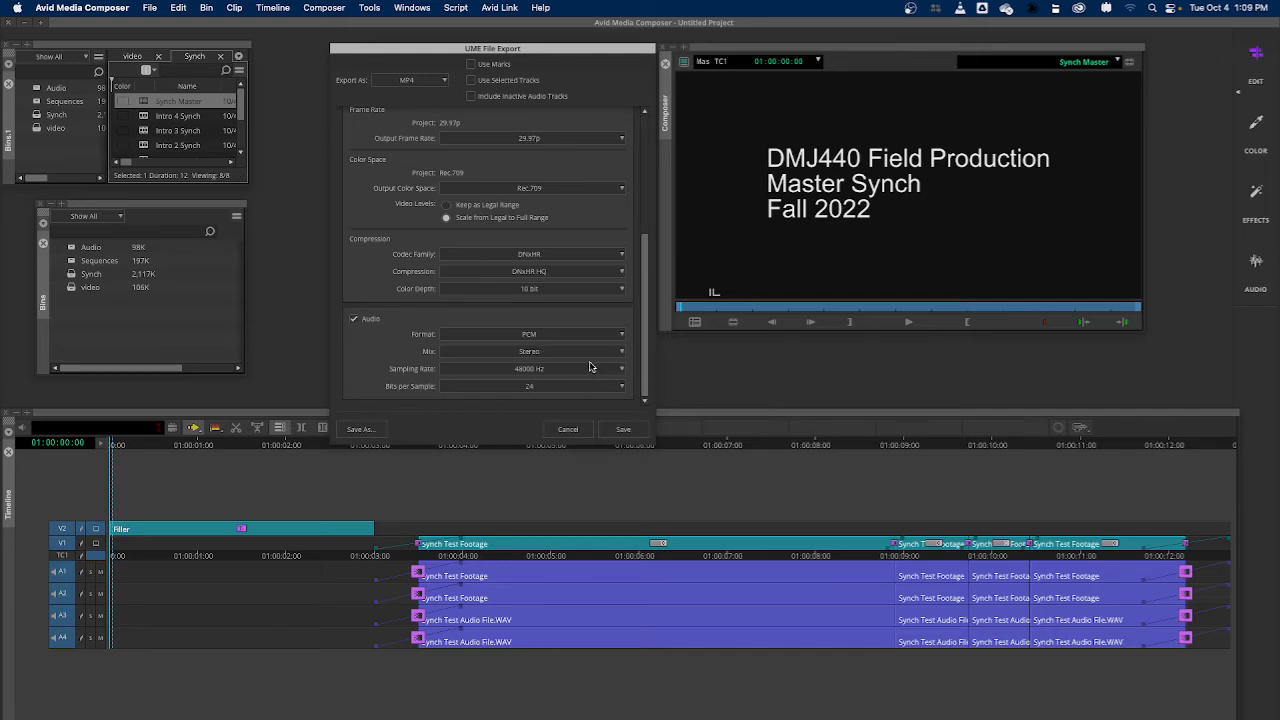
left_click(543, 335)
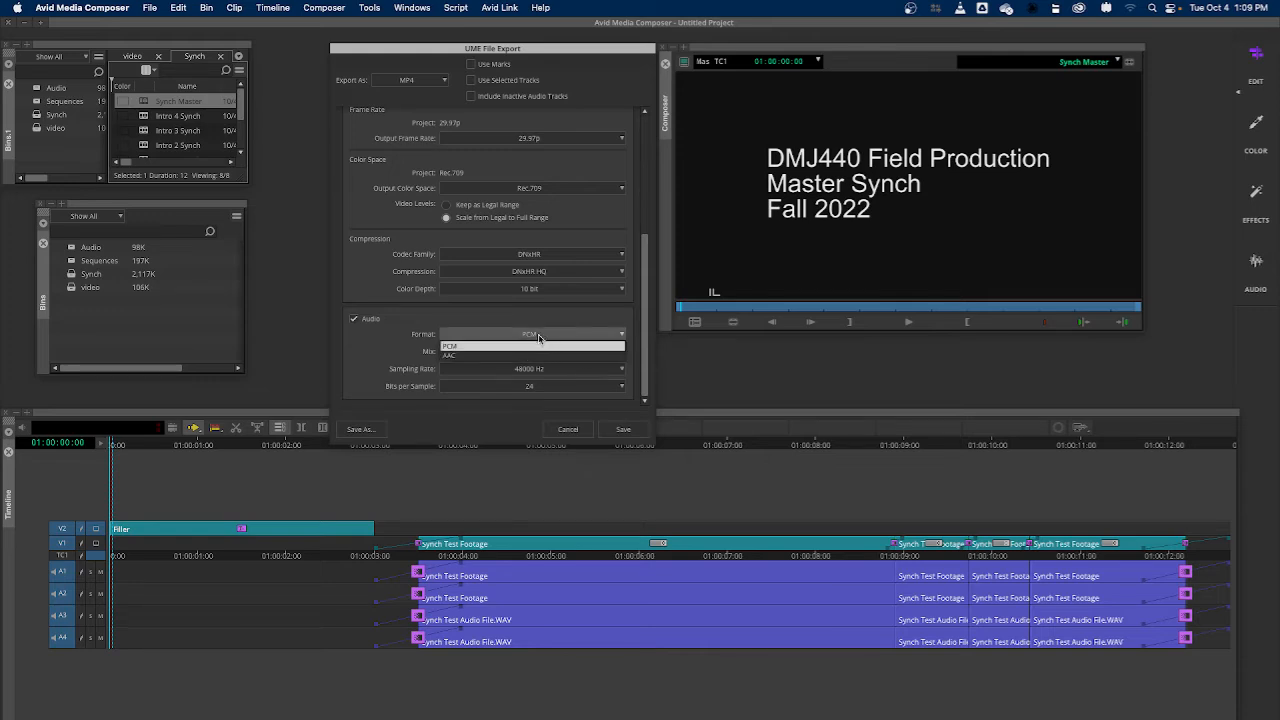
left_click(538, 337)
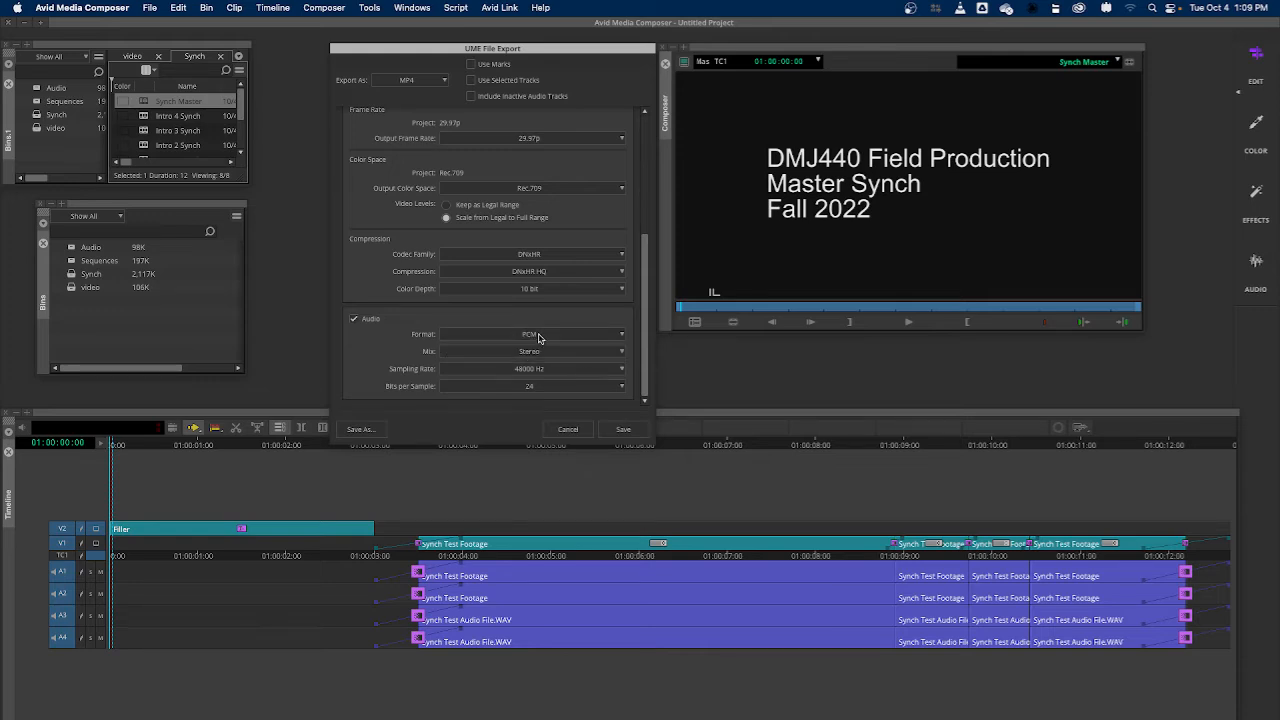
Step: Save the export settings and export the file as Synch Master to the T7 drive
left_click(624, 430)
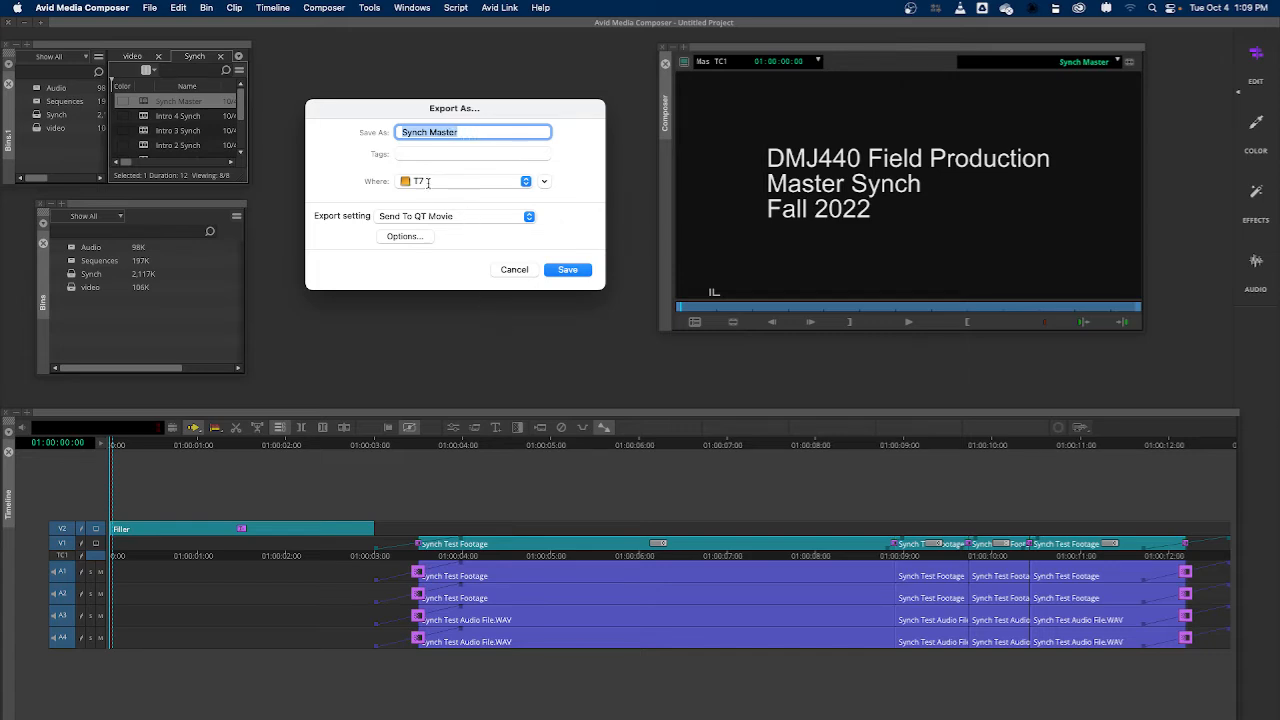
left_click(568, 270)
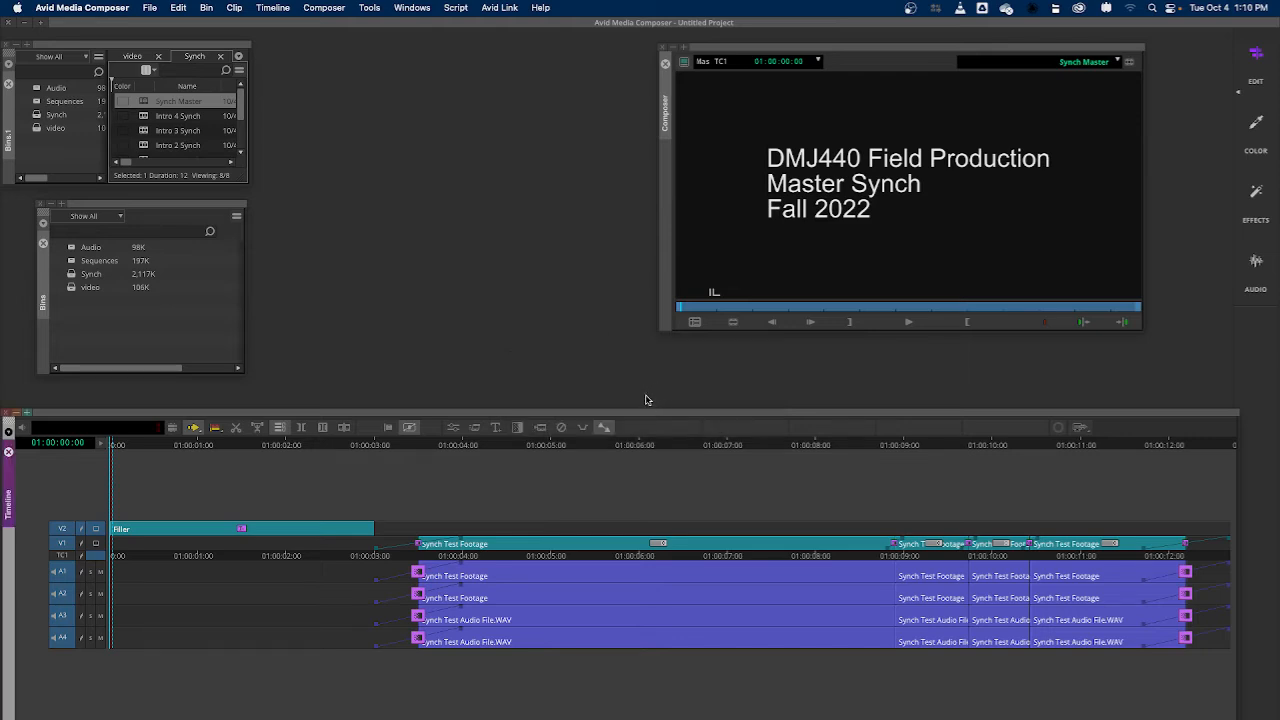
Step: Activate the Bins window and save all of the project's bins
left_click(113, 9)
mouse_move(149, 10)
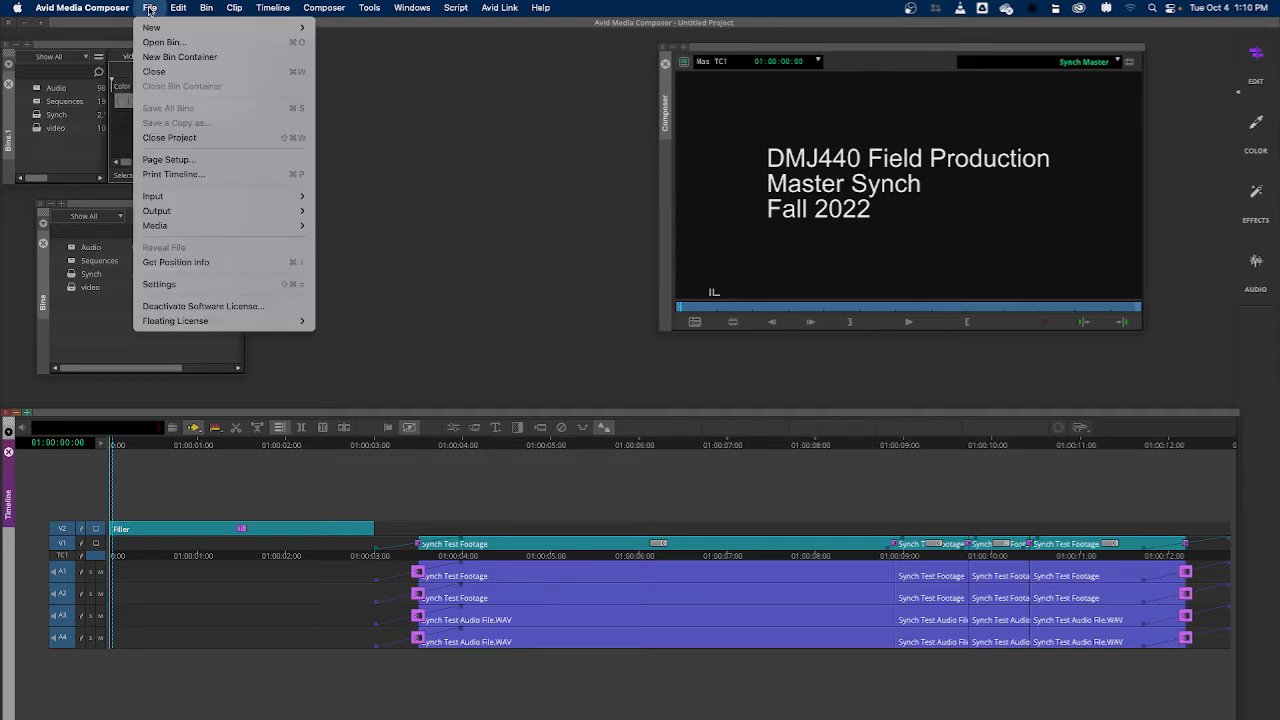
left_click(392, 122)
left_click(145, 47)
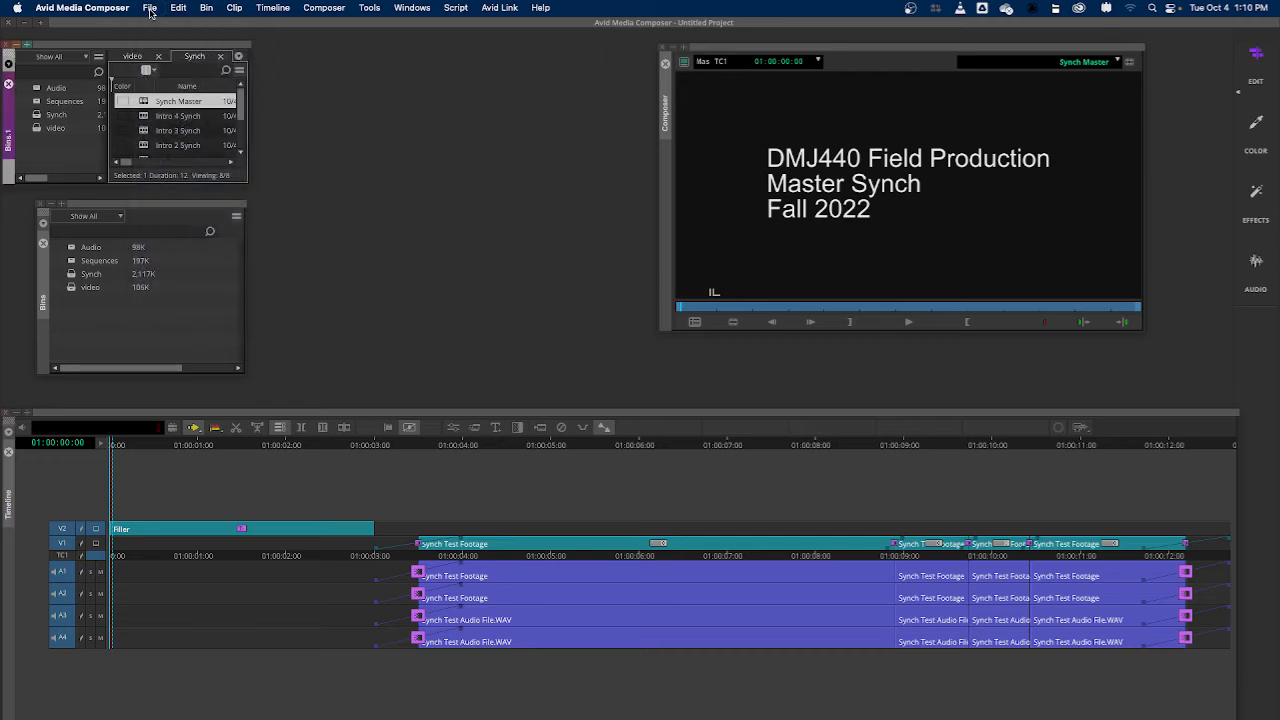
left_click(150, 9)
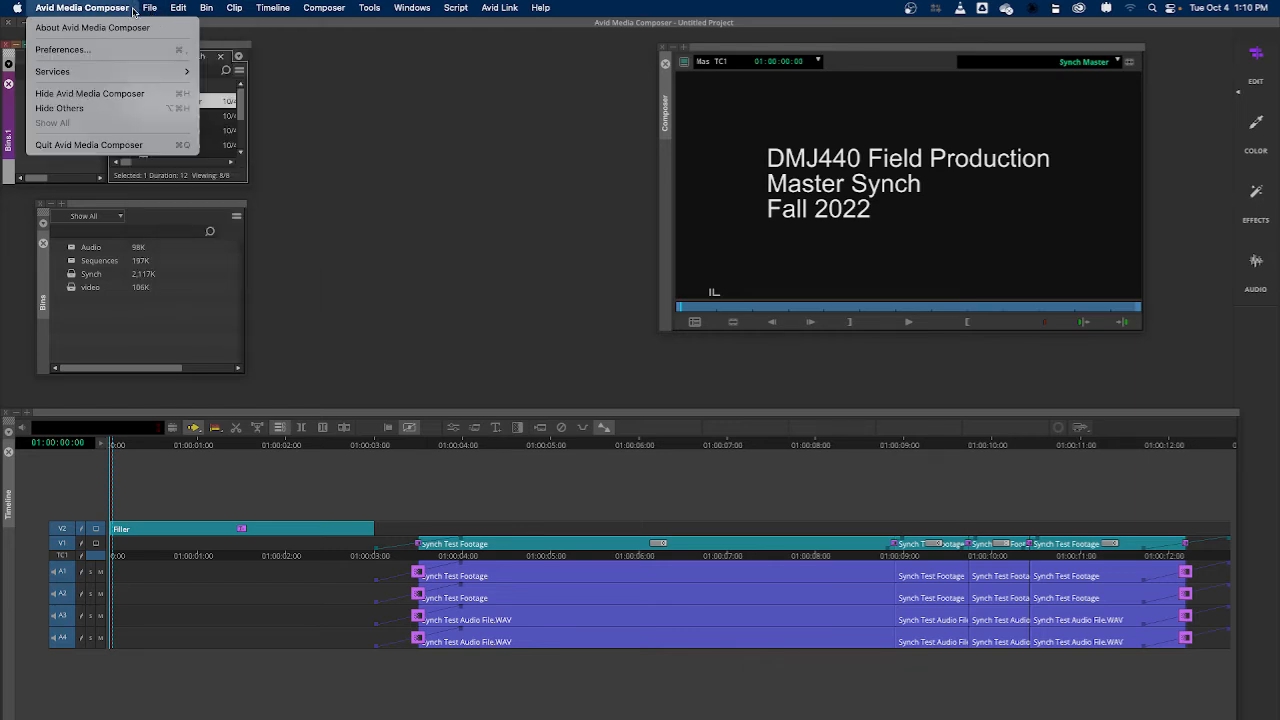
left_click(390, 70)
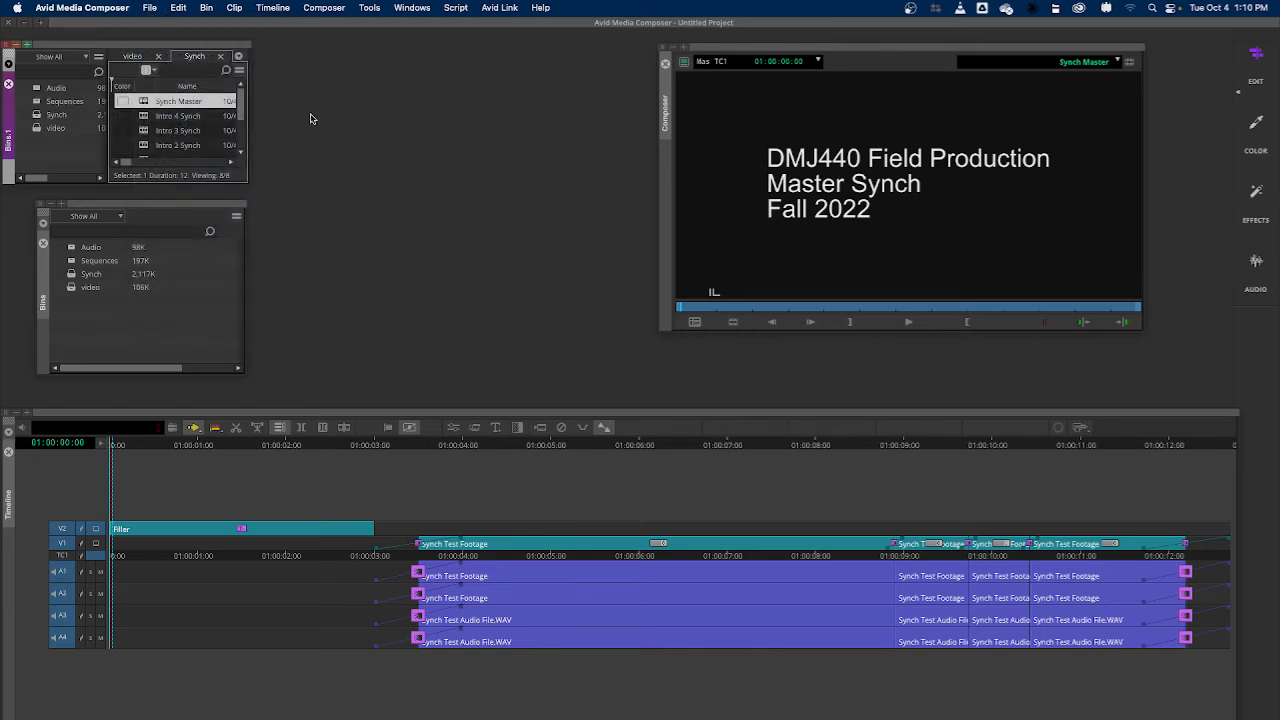
left_click(178, 211)
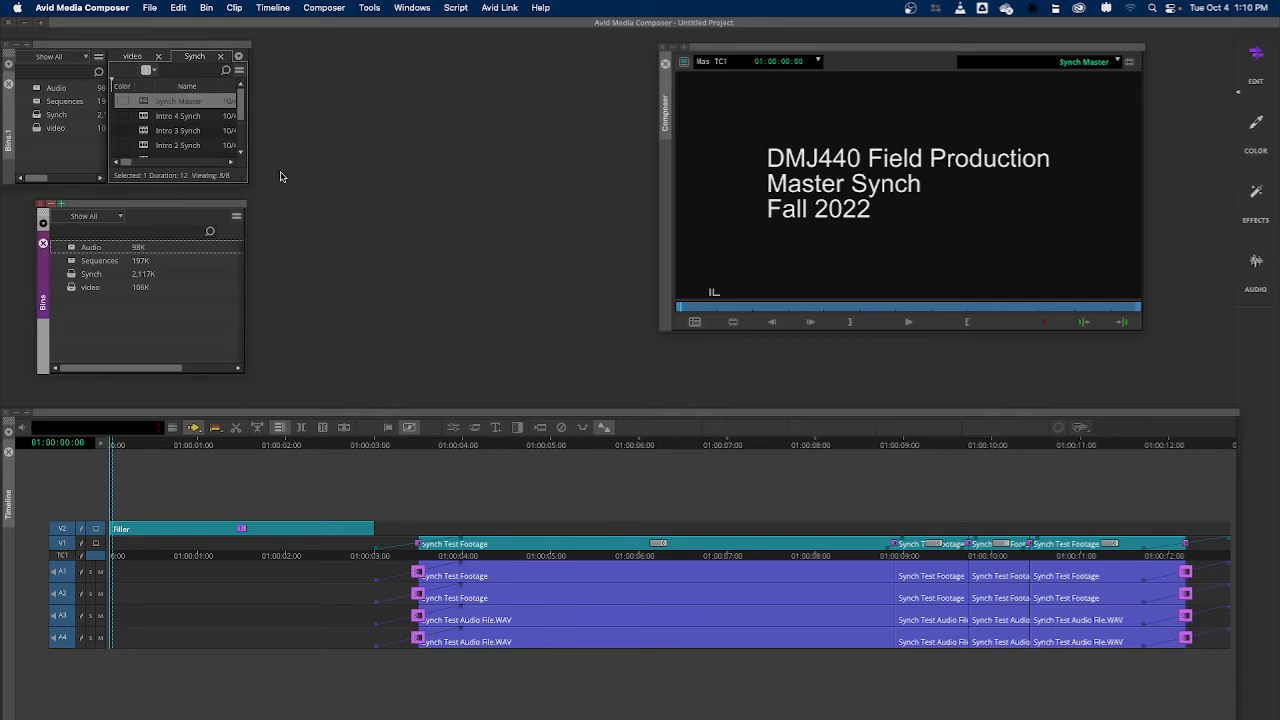
left_click(149, 8)
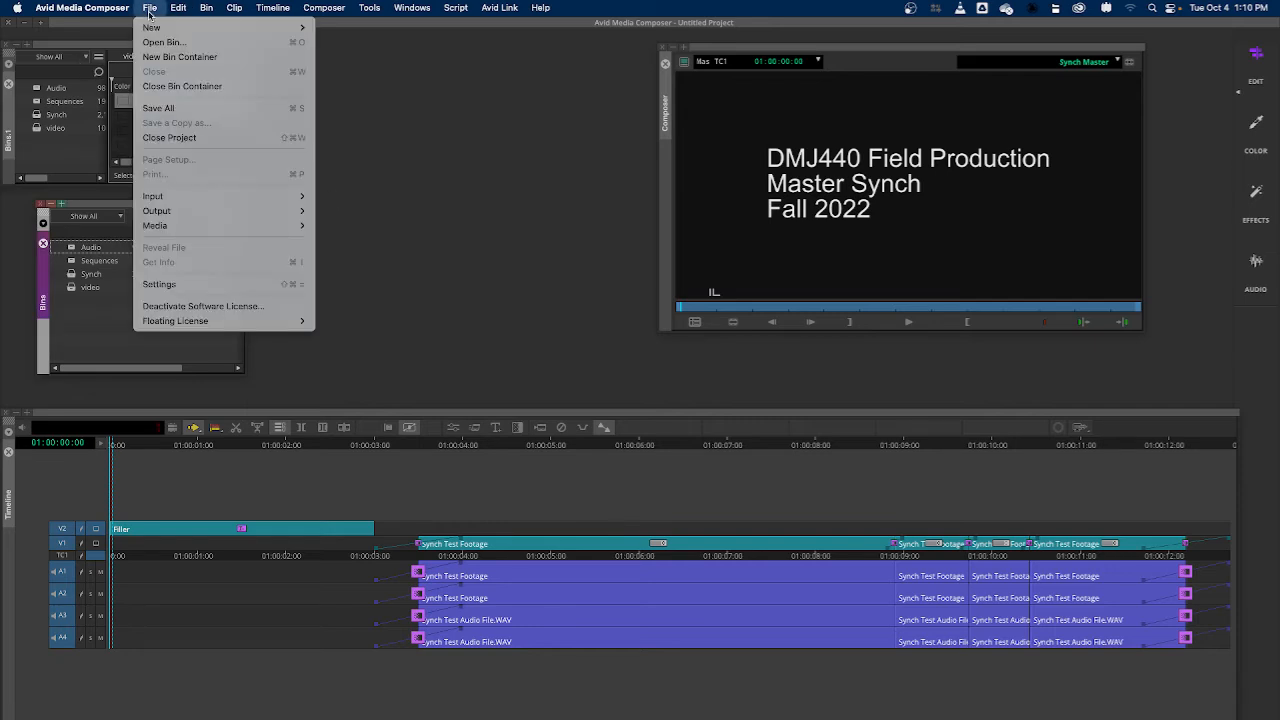
left_click(158, 108)
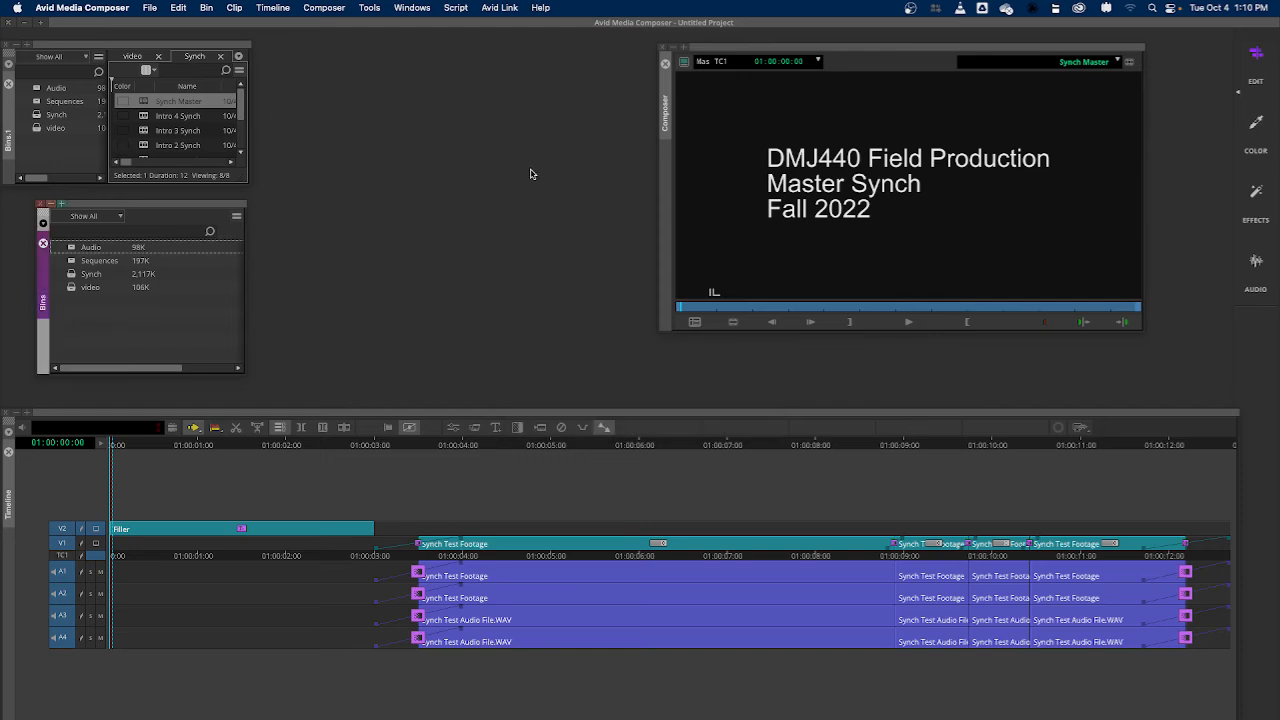
Step: Quit Avid Media Composer, confirm leaving the application, and return to the desktop
left_click(148, 9)
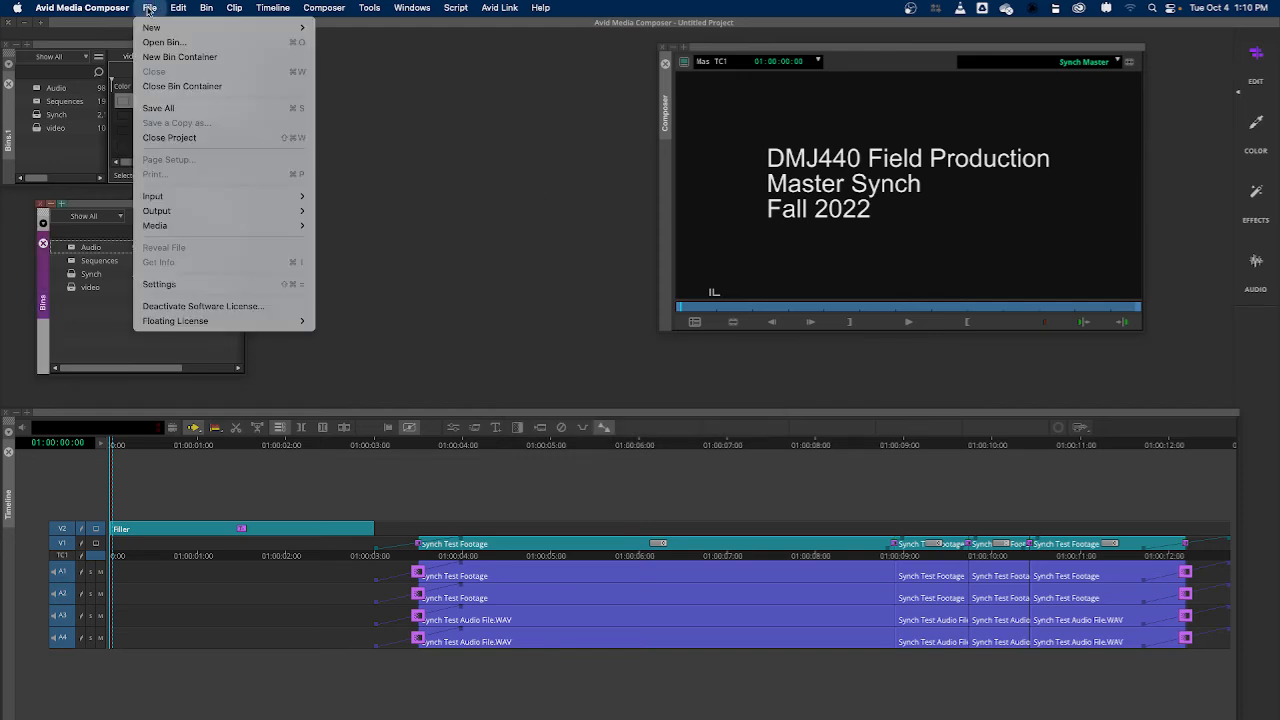
mouse_move(128, 8)
left_click(82, 145)
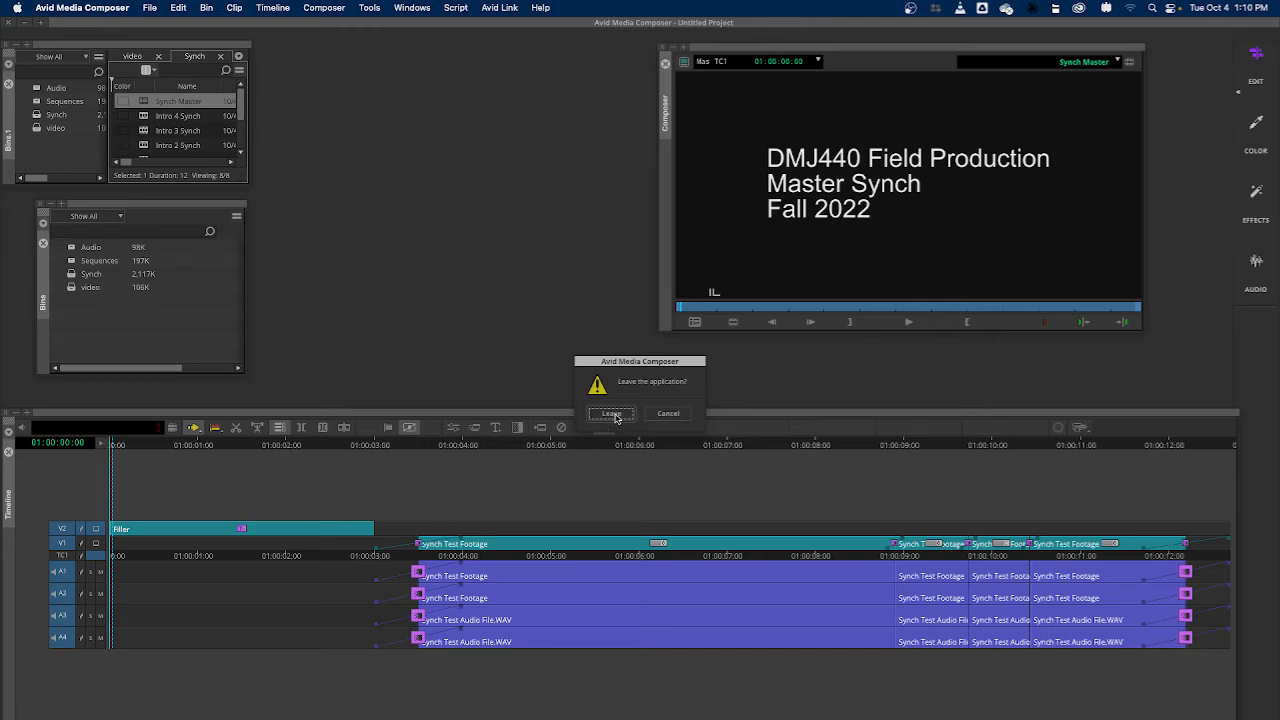
left_click(611, 413)
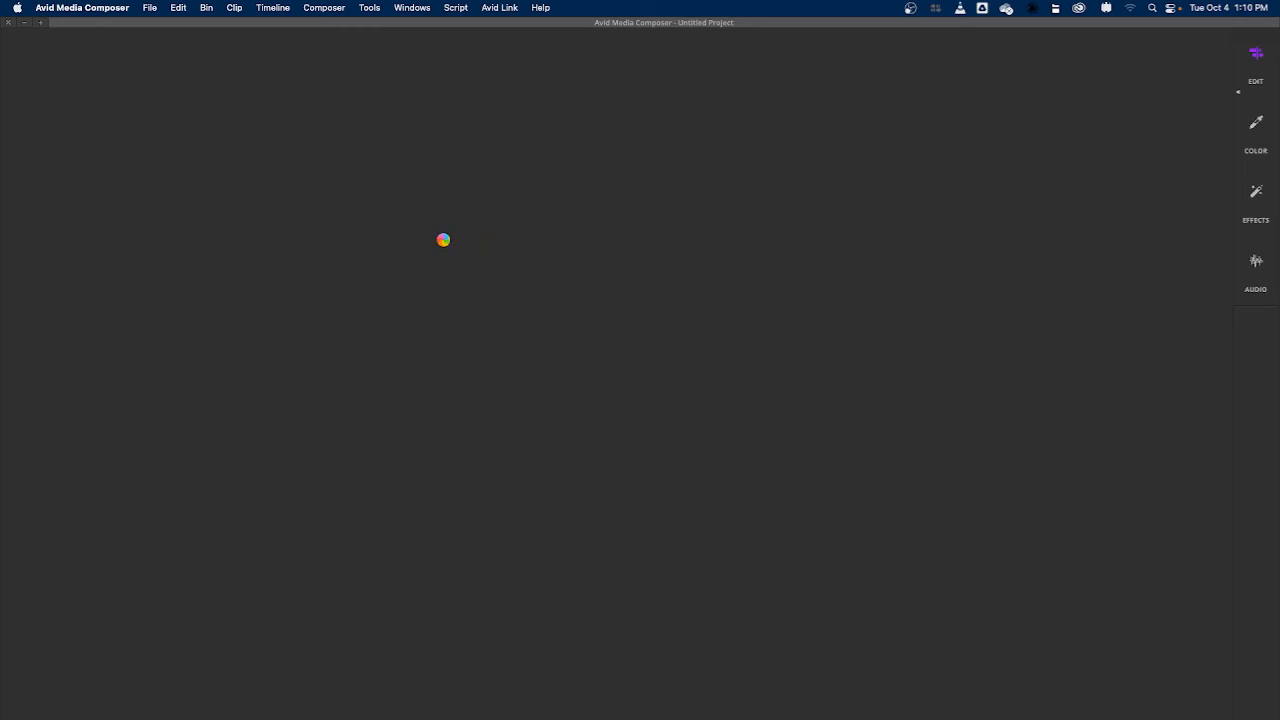
left_click(543, 241)
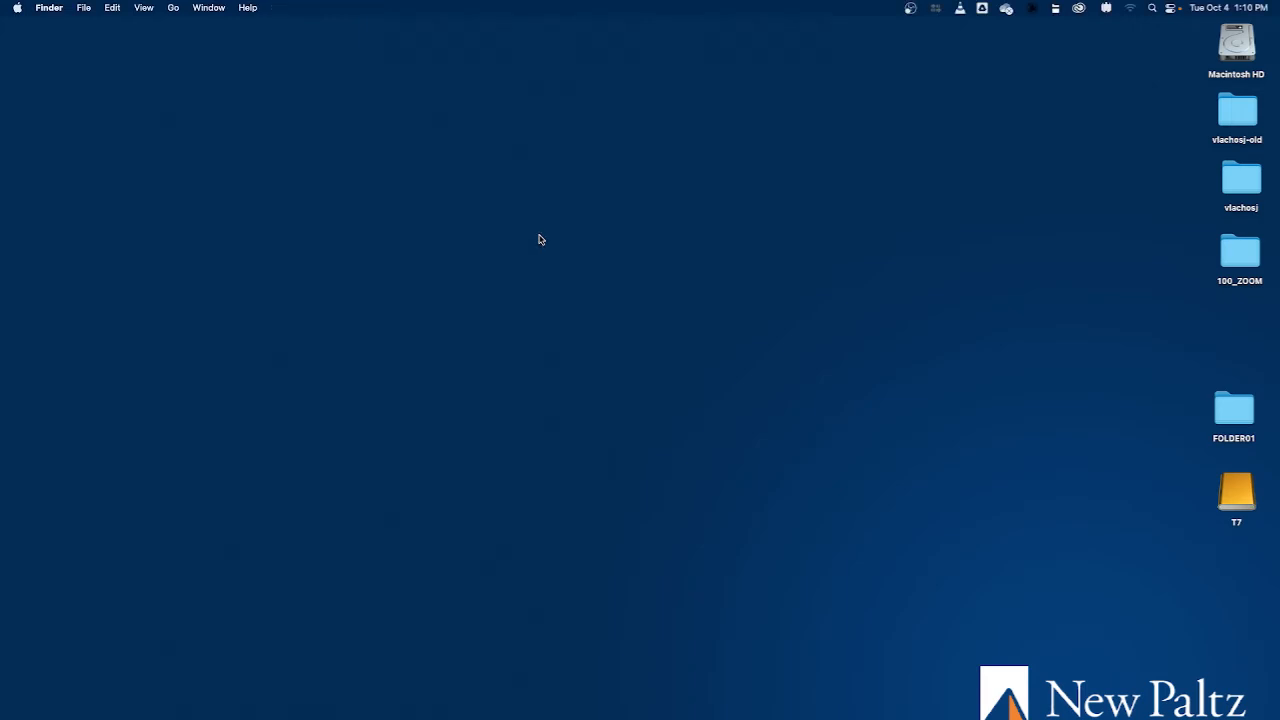
Step: Open Synch Master.mp4 from the T7 drive in QuickTime Player to check the export, and quit the player
double_click(1238, 497)
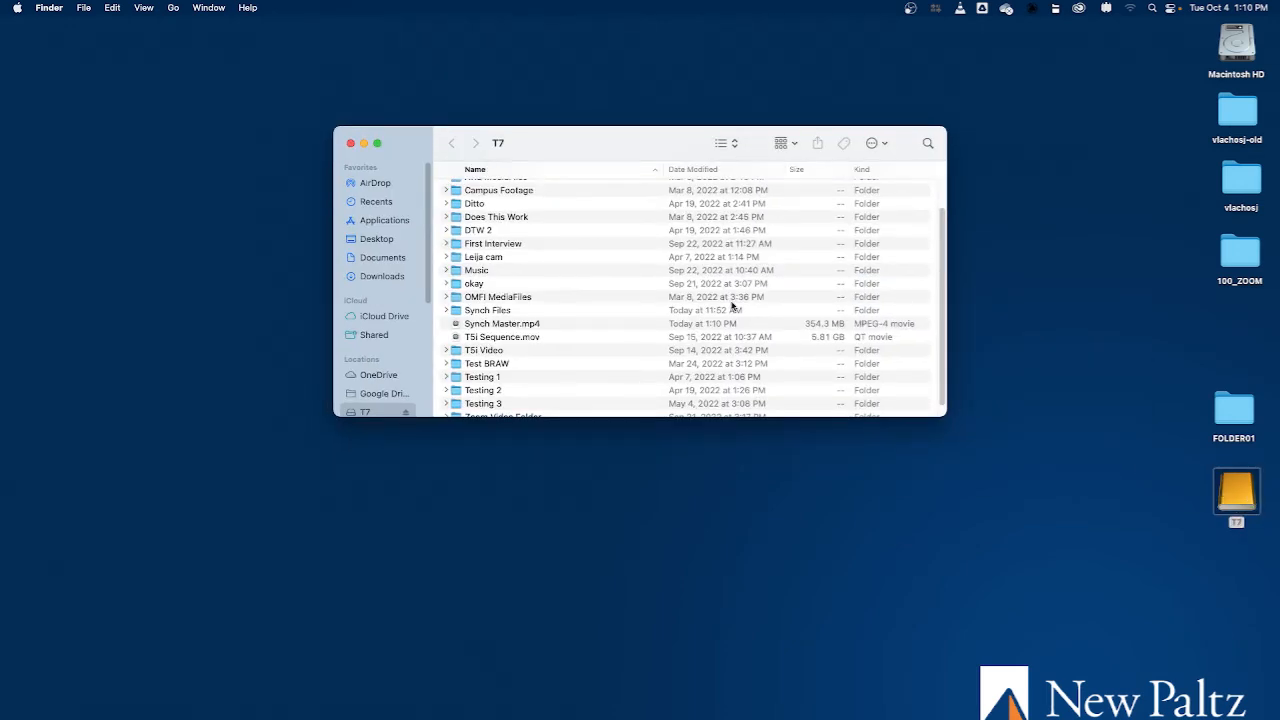
double_click(456, 325)
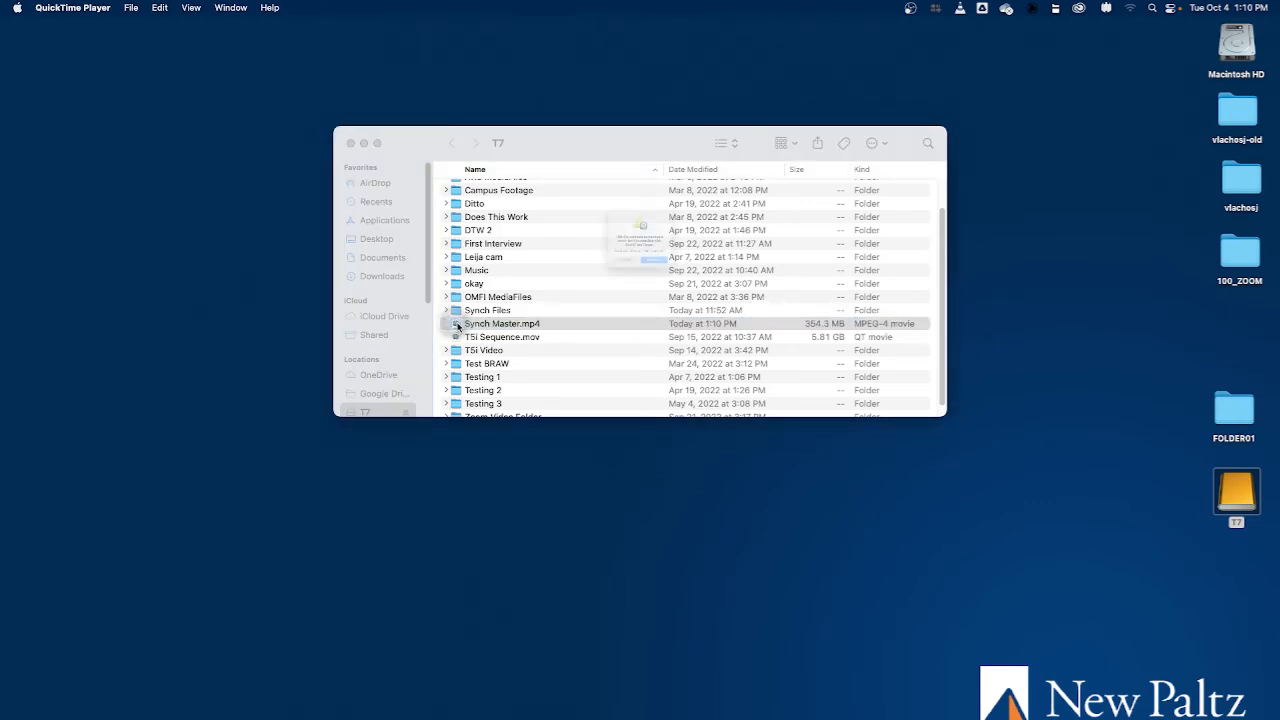
left_click(688, 297)
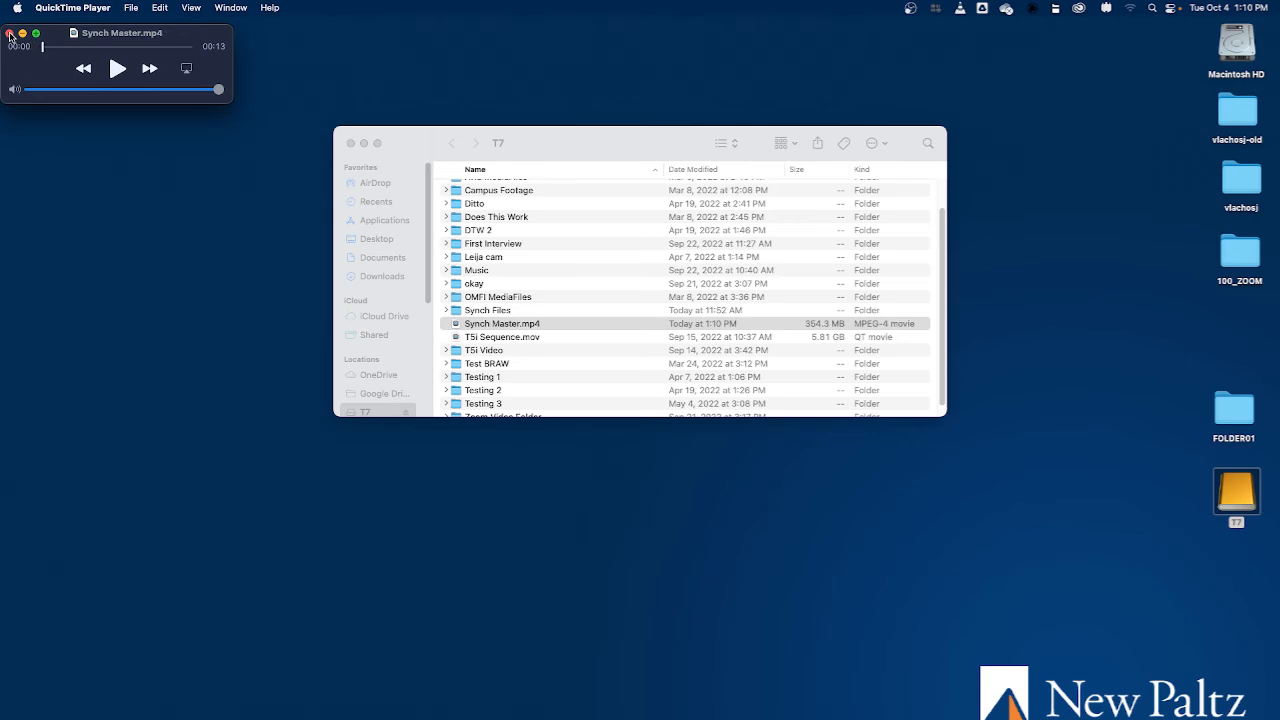
left_click(72, 8)
left_click(72, 124)
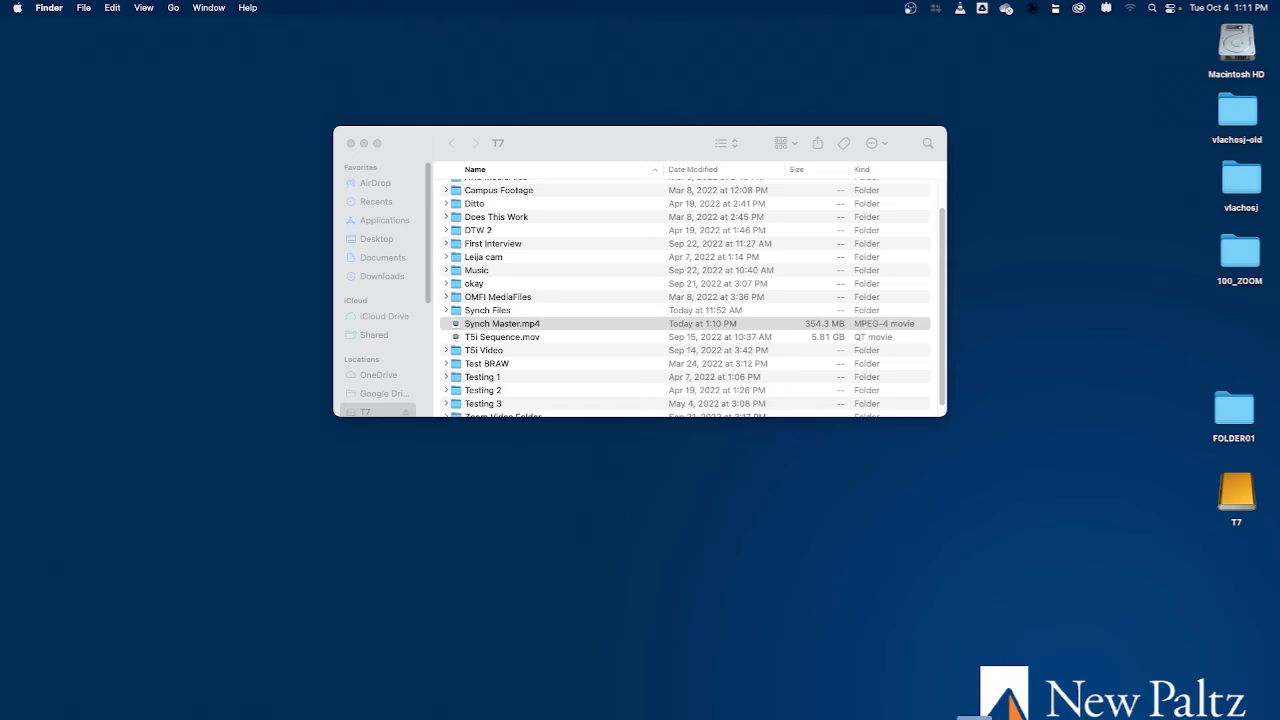
Step: Switch to VLC media player and open Synch Master.mp4 from the T7 drive for playback
left_click(974, 718)
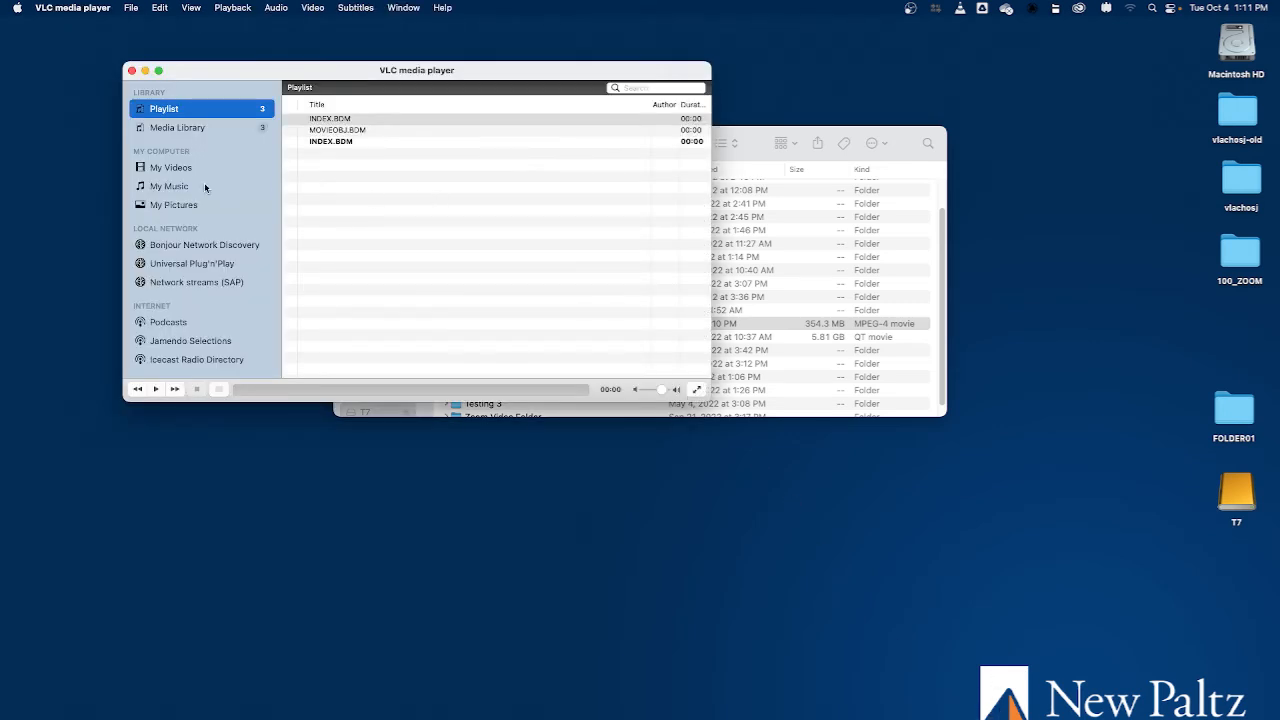
left_click(134, 9)
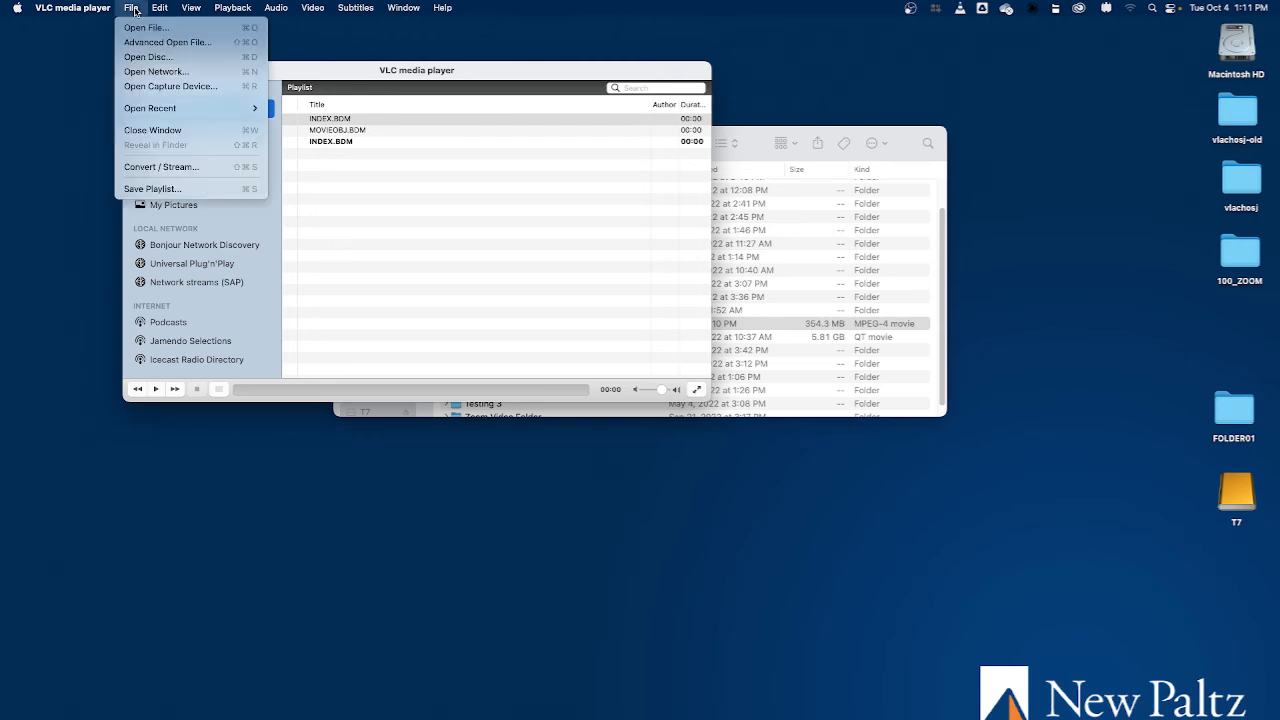
left_click(137, 29)
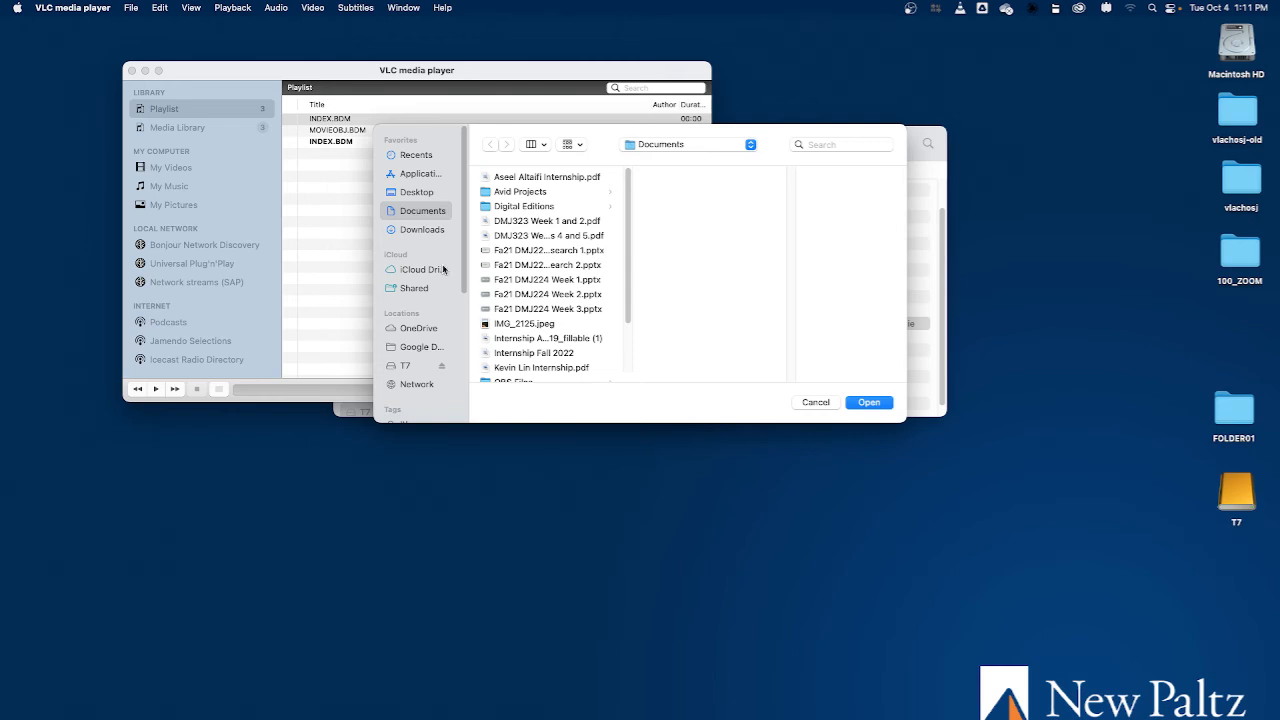
left_click(405, 366)
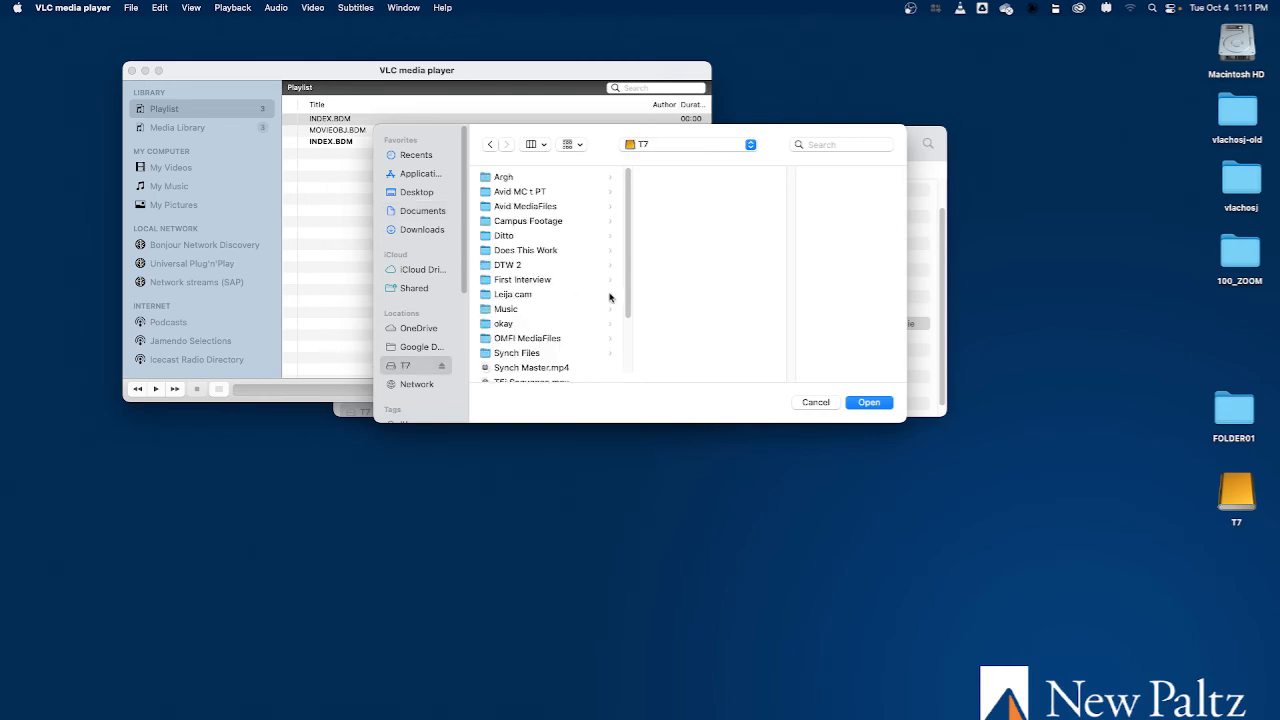
scroll(625, 265, "down", 3)
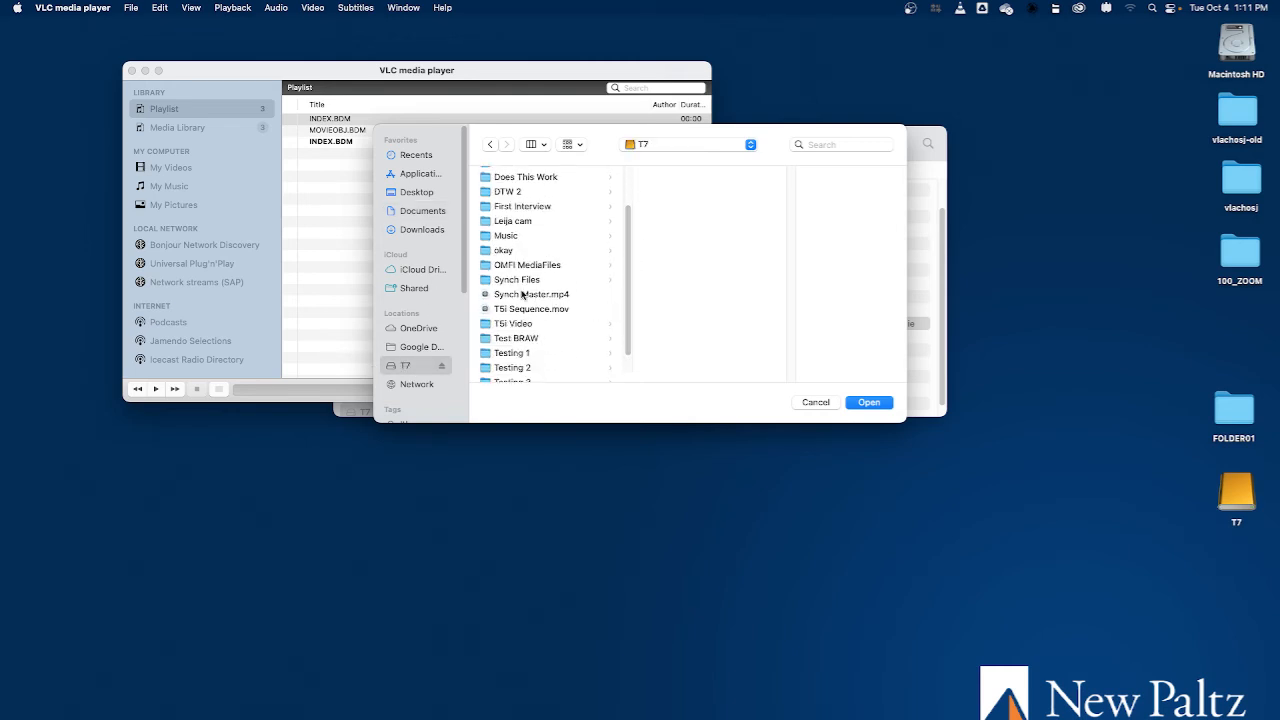
left_click(522, 296)
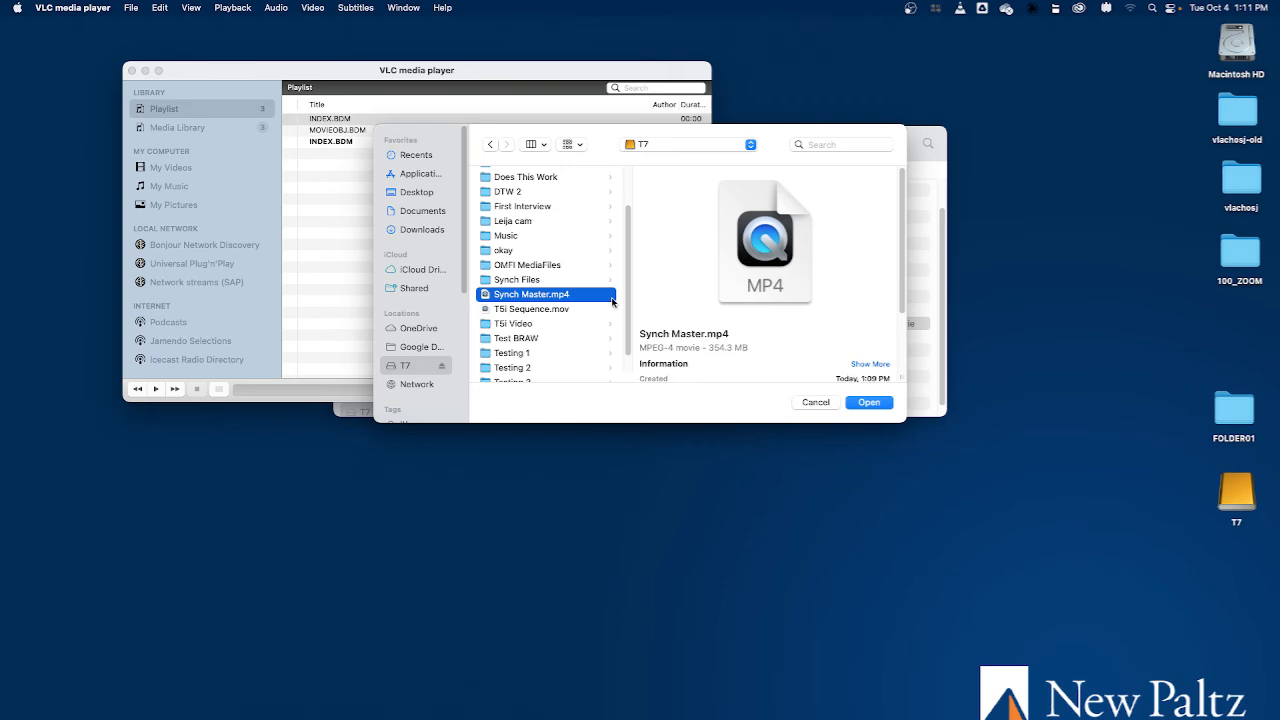
left_click(869, 402)
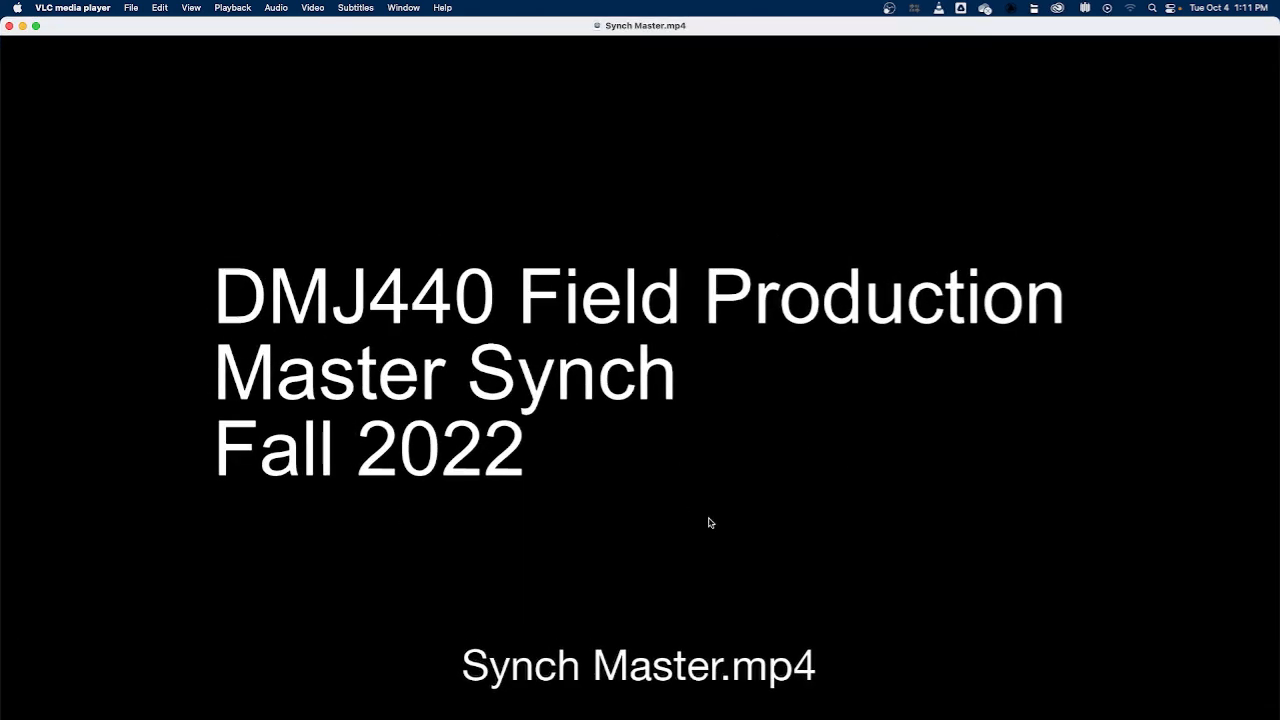